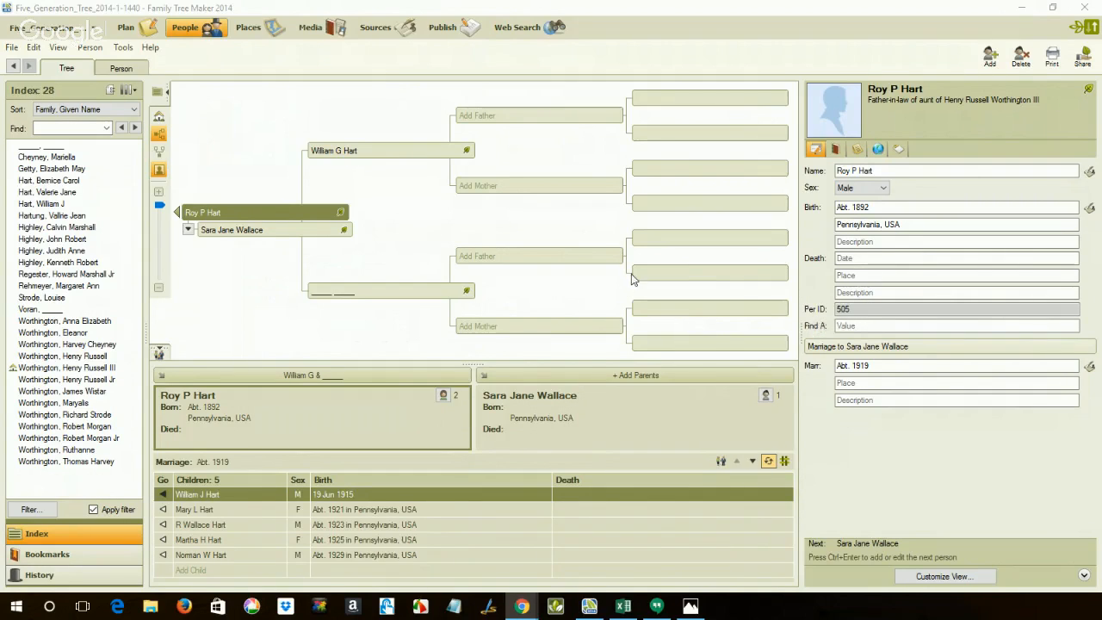
Review the individual reference number settings in the program options, leaving them as they are.
{"action": "left_click", "coordinate": [123, 48]}
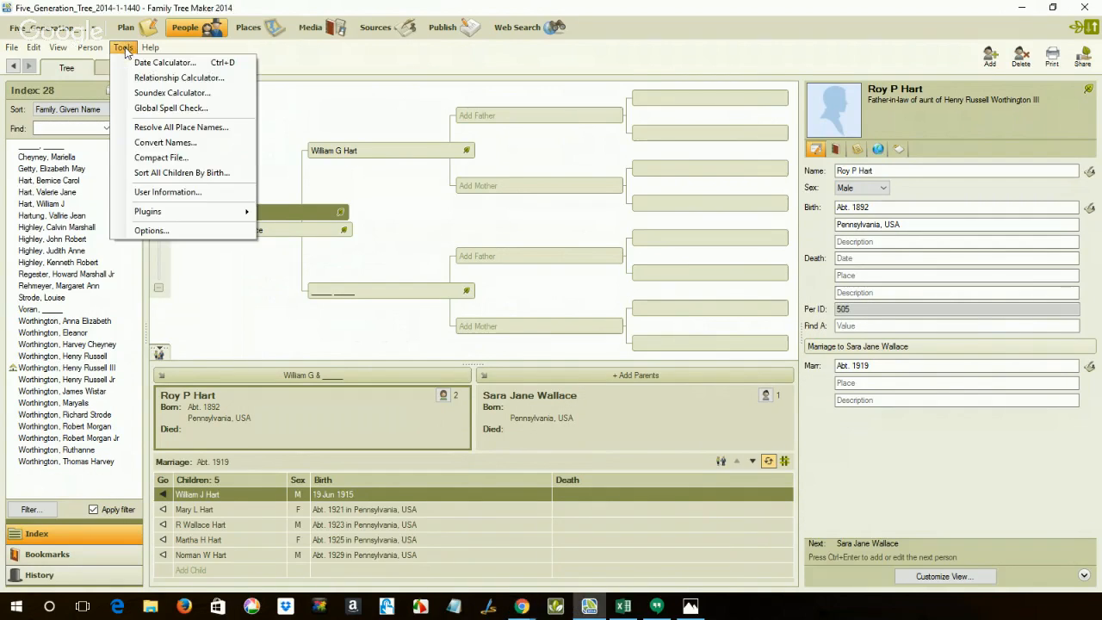
{"action": "left_click", "coordinate": [159, 230]}
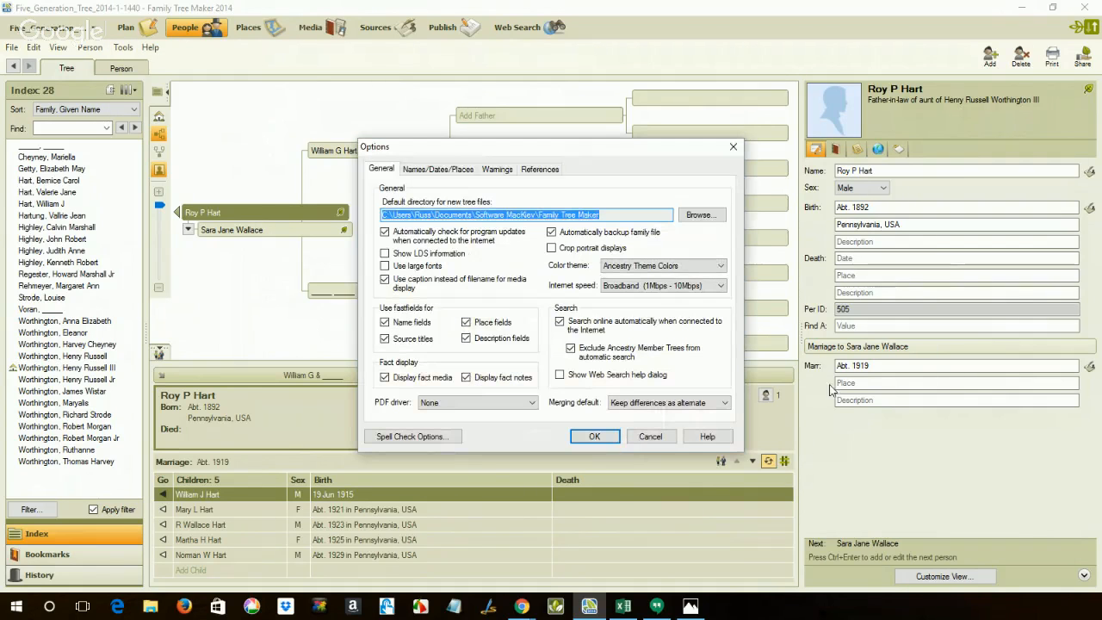
{"action": "left_click", "coordinate": [433, 170]}
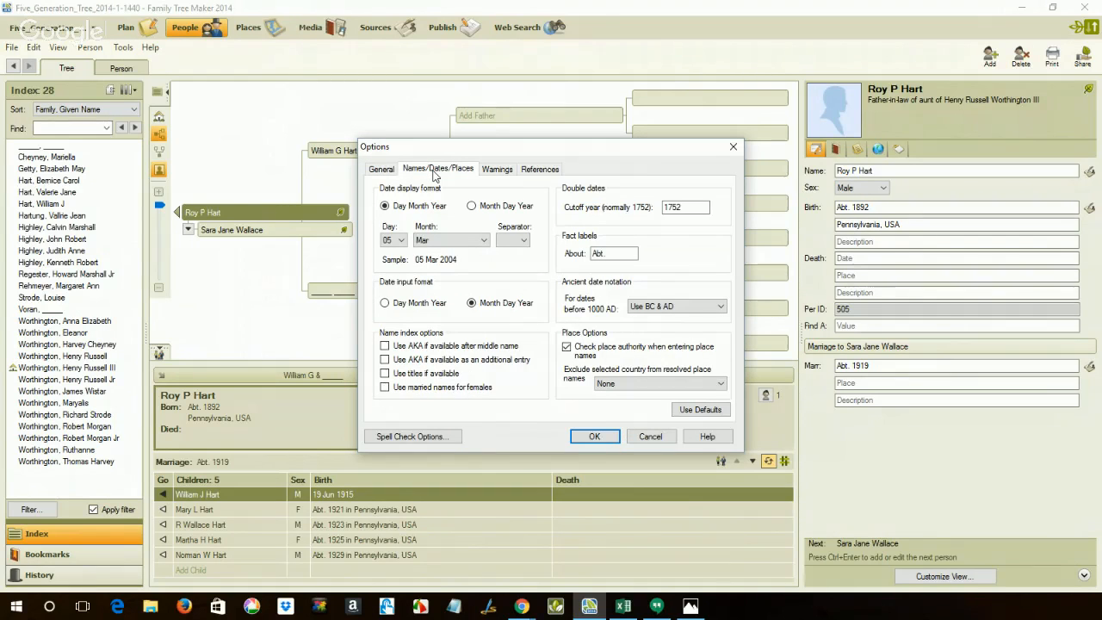
{"action": "left_click", "coordinate": [532, 171]}
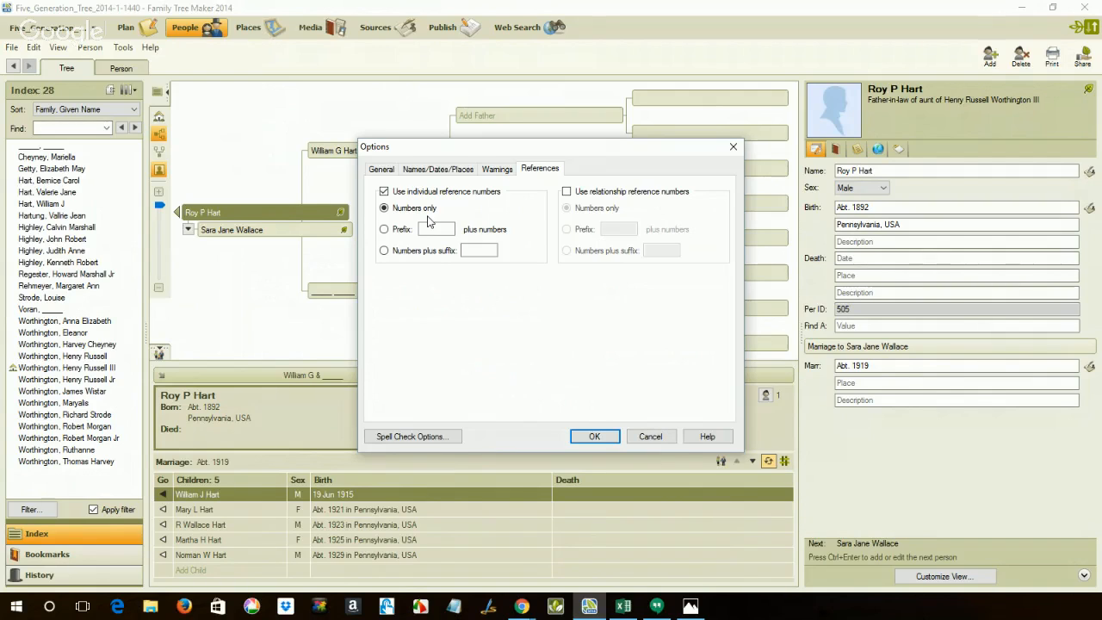
{"action": "left_click", "coordinate": [655, 438]}
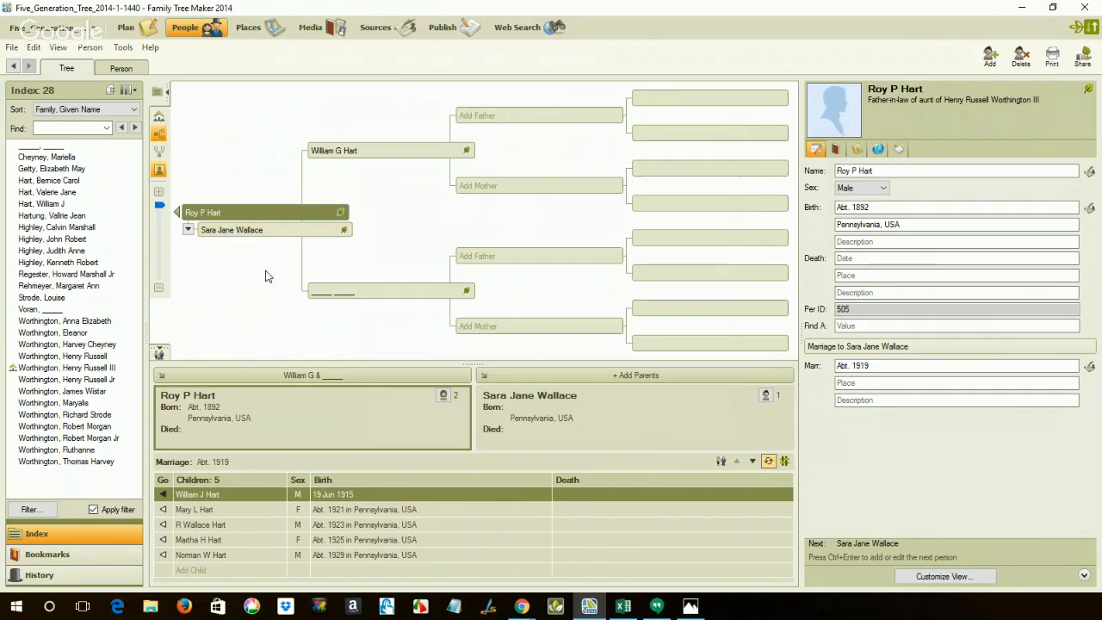
Switch to the husband's alternate spouse in the family view and show her individual facts.
{"action": "left_click", "coordinate": [444, 395]}
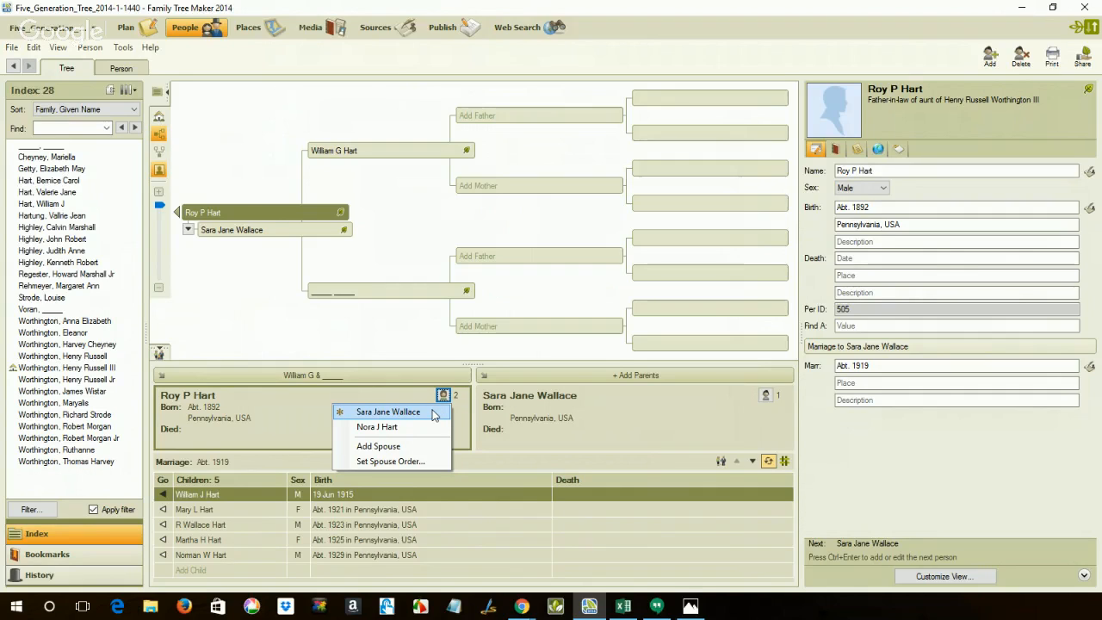
{"action": "left_click", "coordinate": [376, 428]}
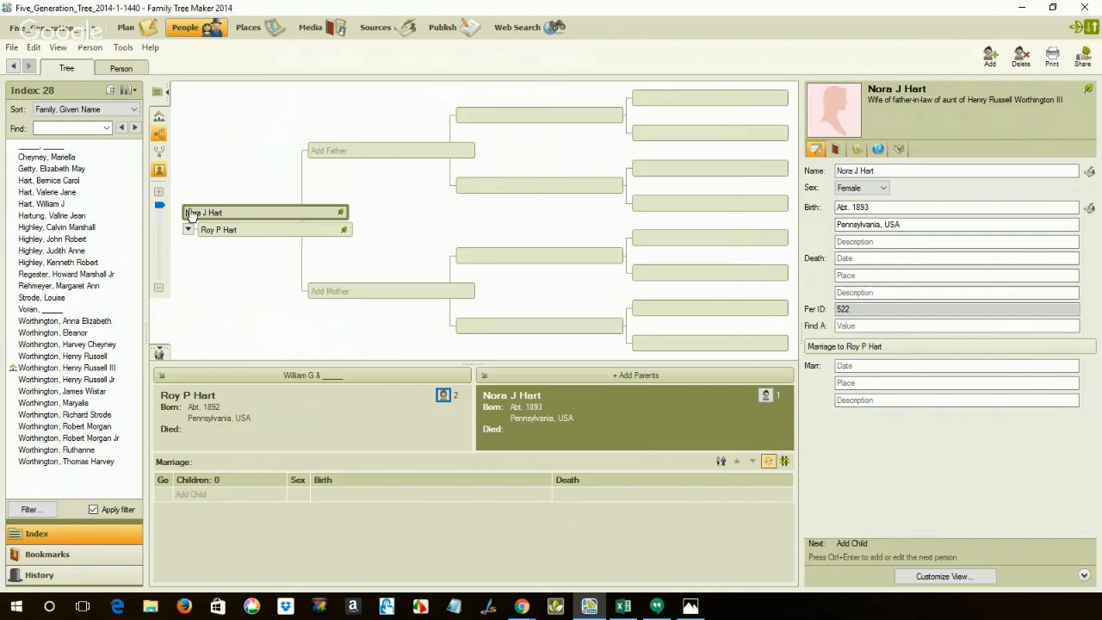
{"action": "left_click", "coordinate": [119, 67]}
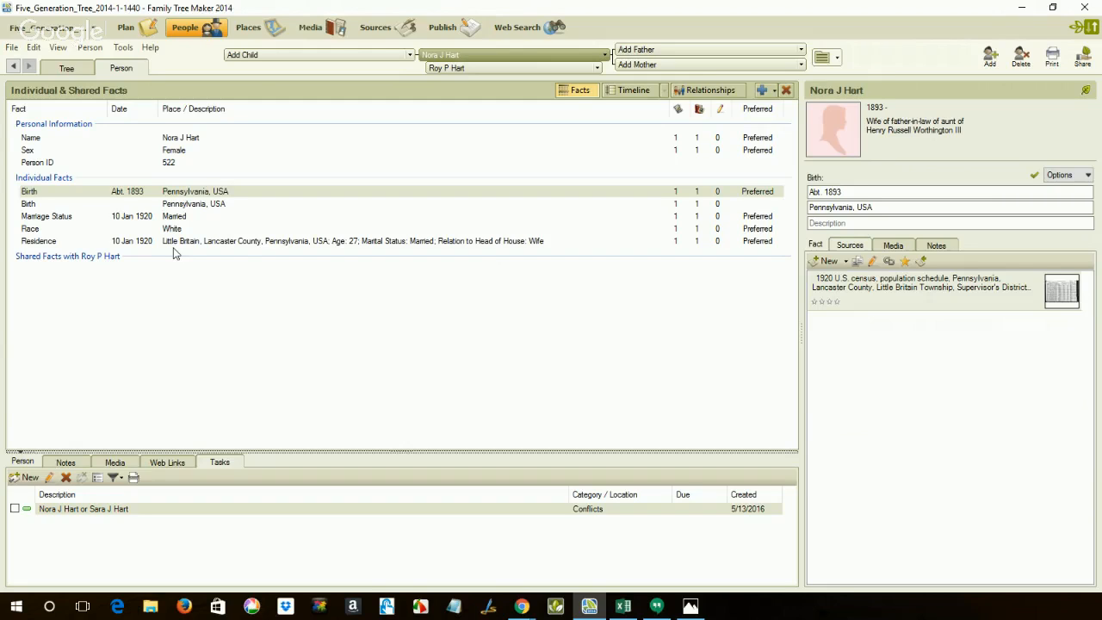
Review the details of the alternate spouse's Conflicts task and close it without editing the description.
{"action": "double_click", "coordinate": [60, 509]}
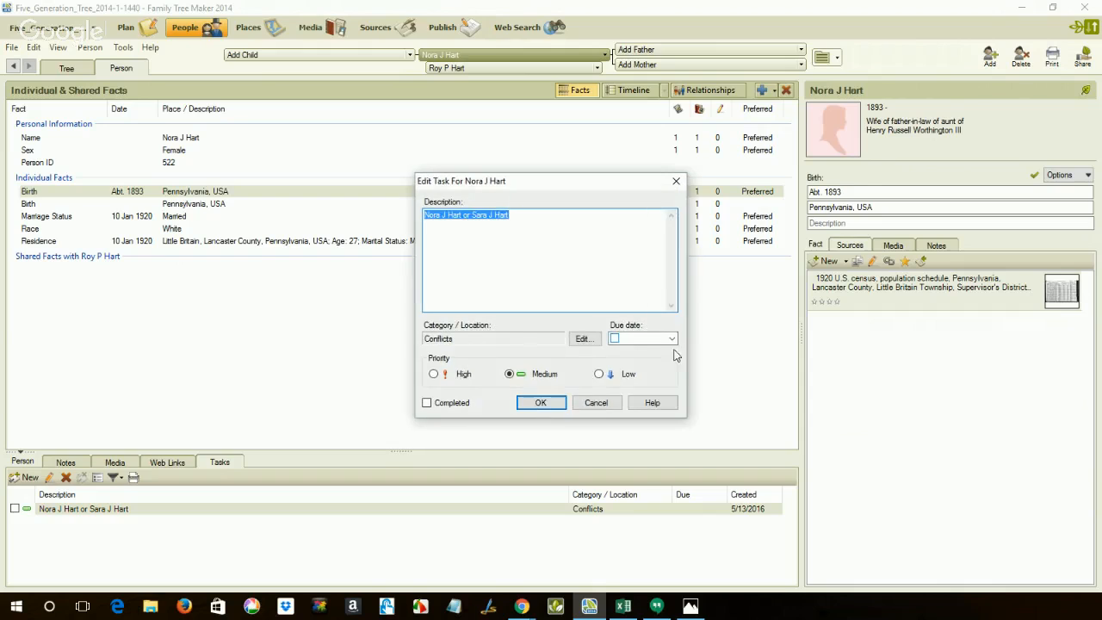
{"action": "left_click", "coordinate": [615, 217]}
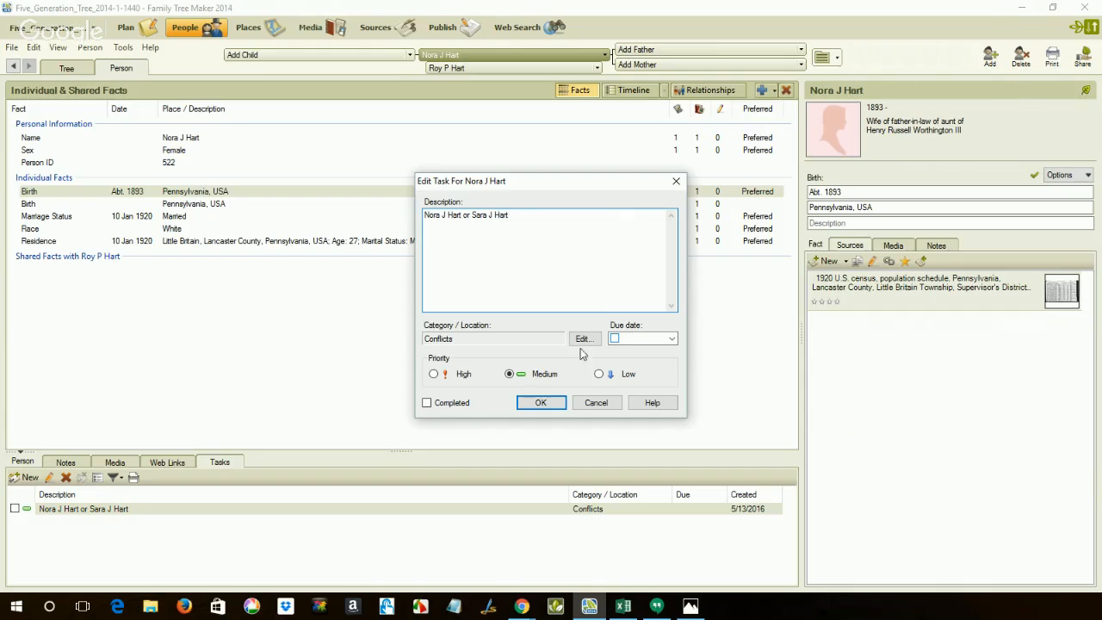
{"action": "left_click", "coordinate": [541, 403]}
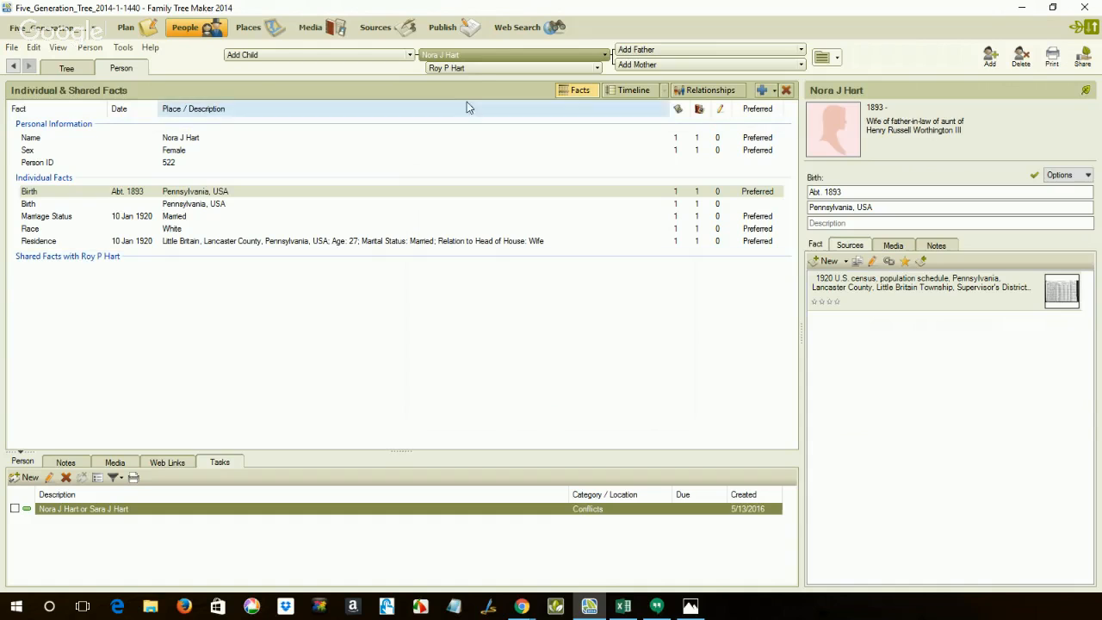
Go through the husband's record to the individual facts of his preferred spouse.
{"action": "left_click", "coordinate": [481, 69]}
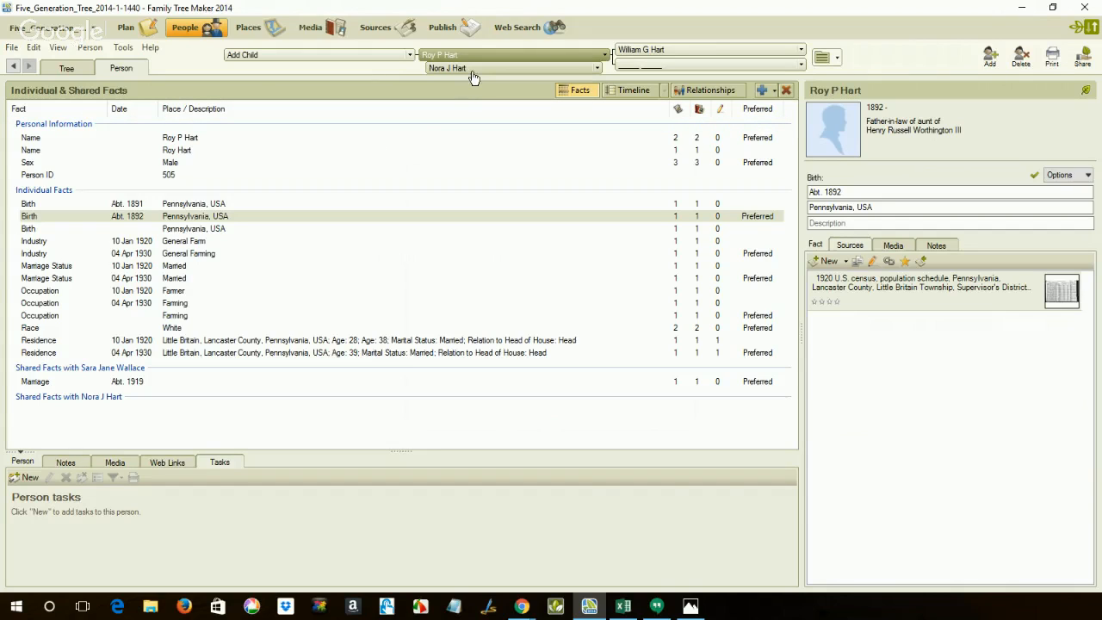
{"action": "left_click", "coordinate": [599, 69]}
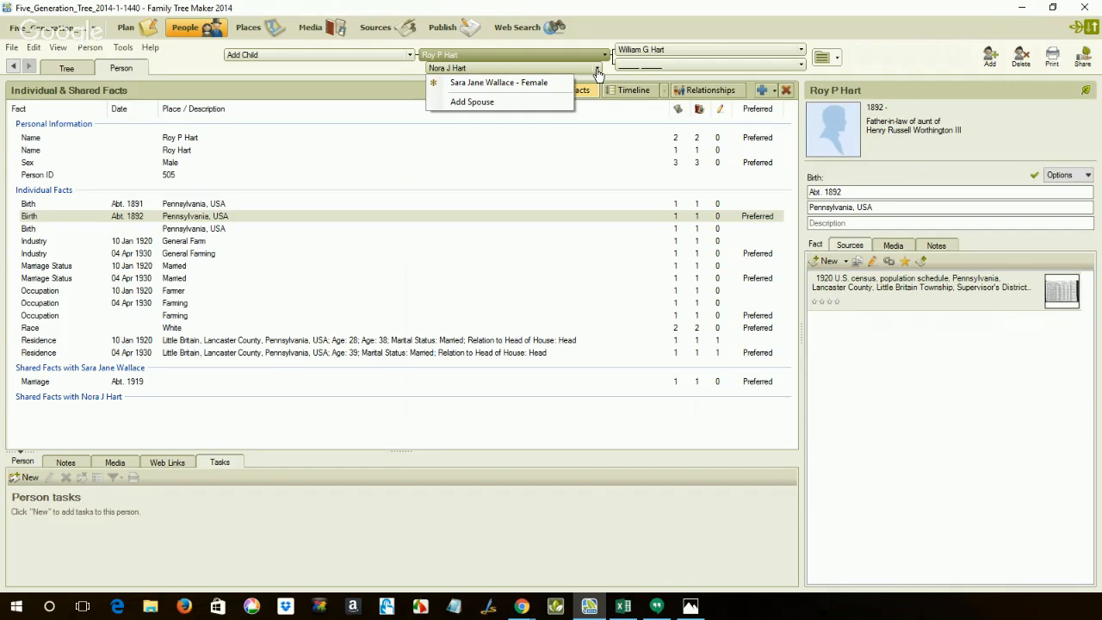
{"action": "left_click", "coordinate": [534, 83]}
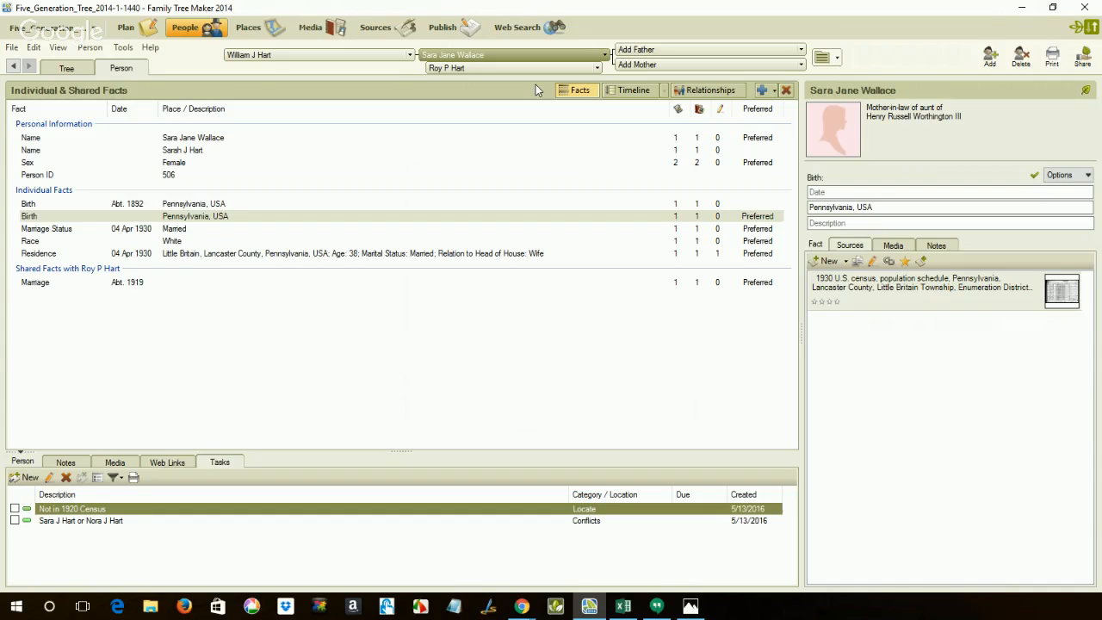
Review the preferred spouse's "Not in 1920 Census" task and her Conflicts task, closing both without changes.
{"action": "double_click", "coordinate": [132, 515]}
{"action": "left_click", "coordinate": [613, 265]}
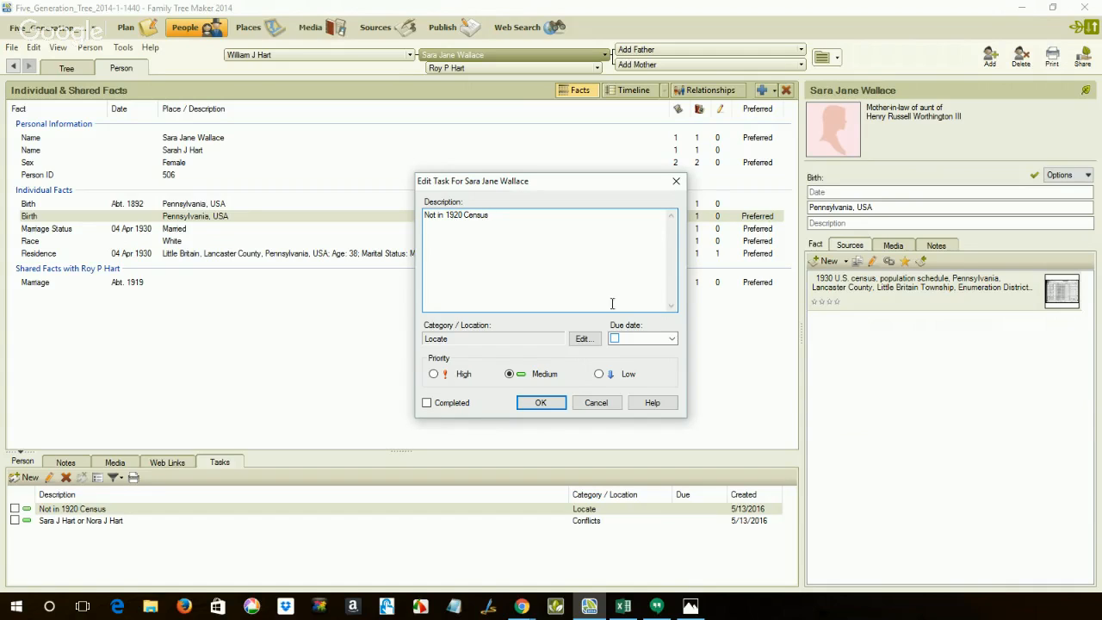
{"action": "left_click", "coordinate": [595, 403]}
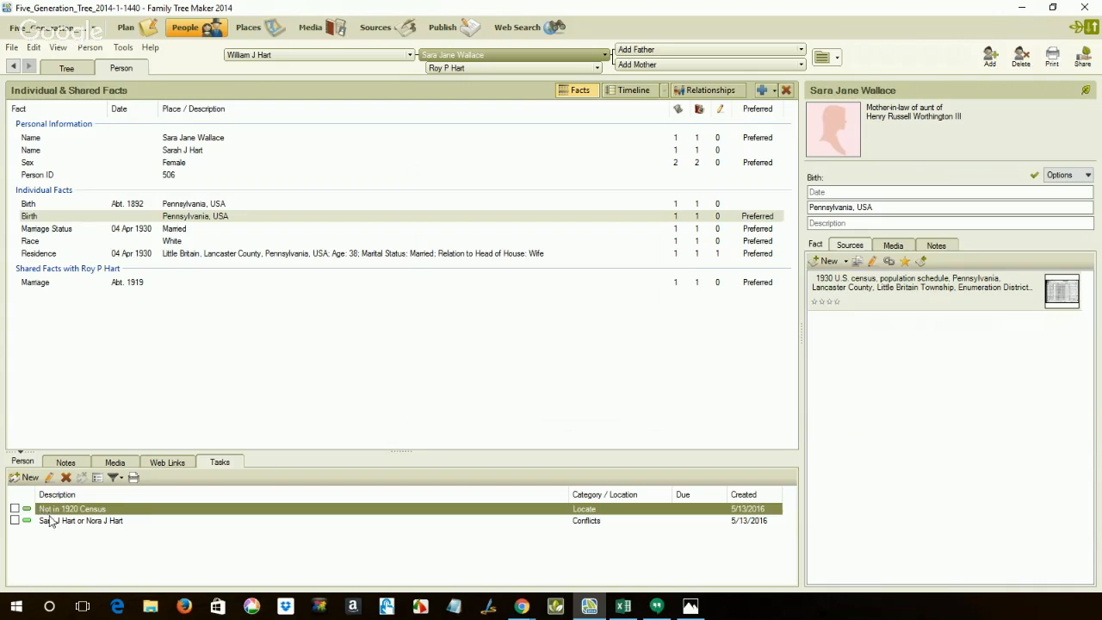
{"action": "double_click", "coordinate": [50, 519]}
{"action": "left_click", "coordinate": [586, 252]}
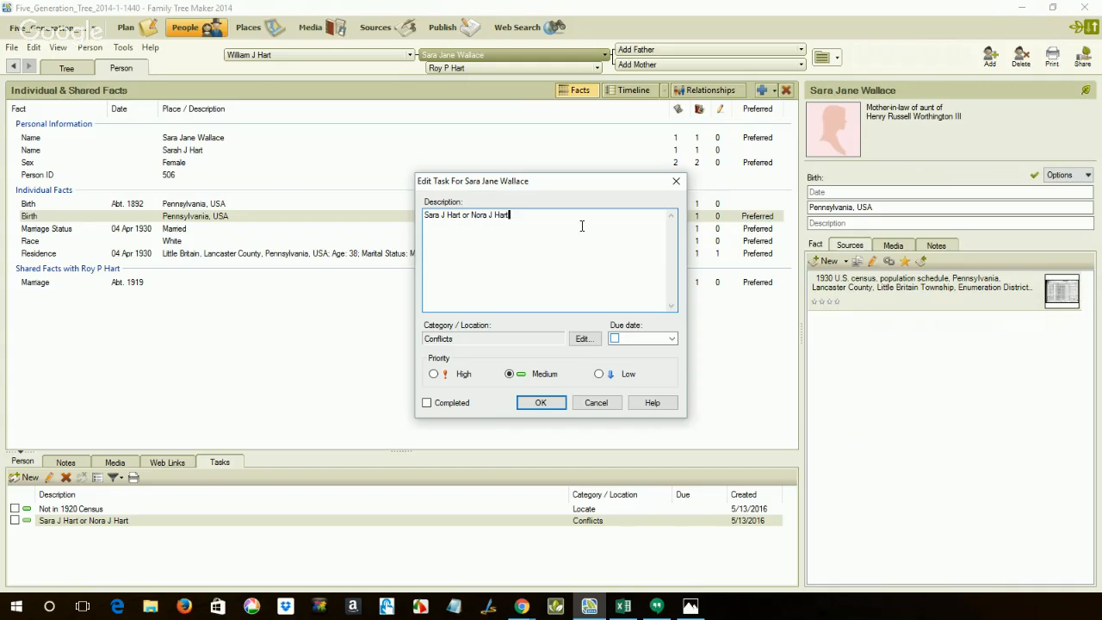
{"action": "left_click", "coordinate": [596, 403]}
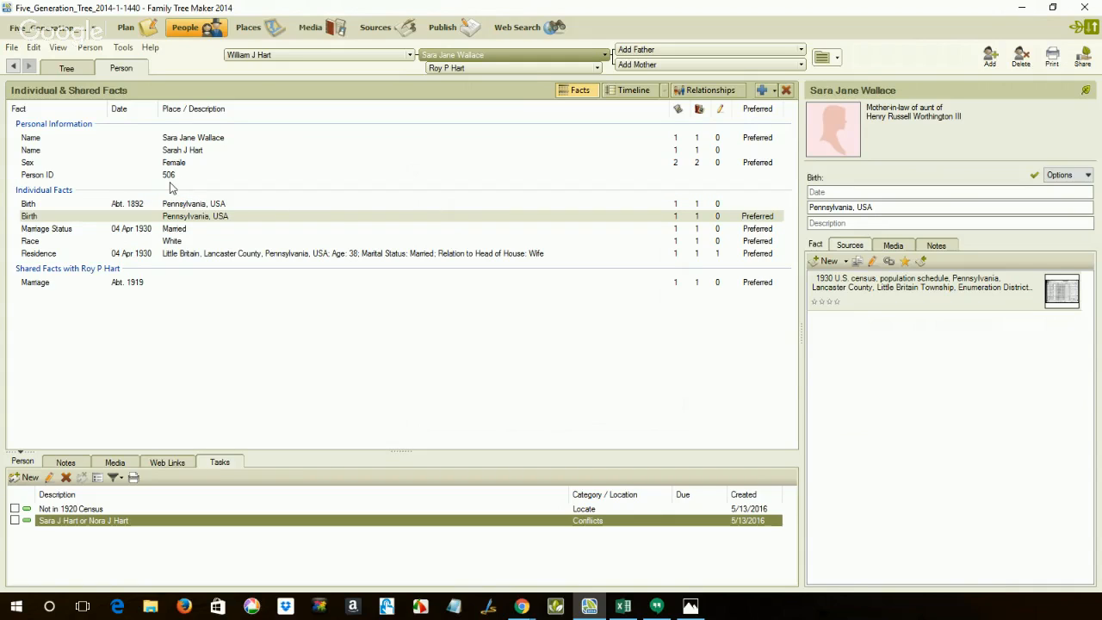
Revisit the alternate spouse's facts for comparison and return to the husband's record.
{"action": "left_click", "coordinate": [528, 68]}
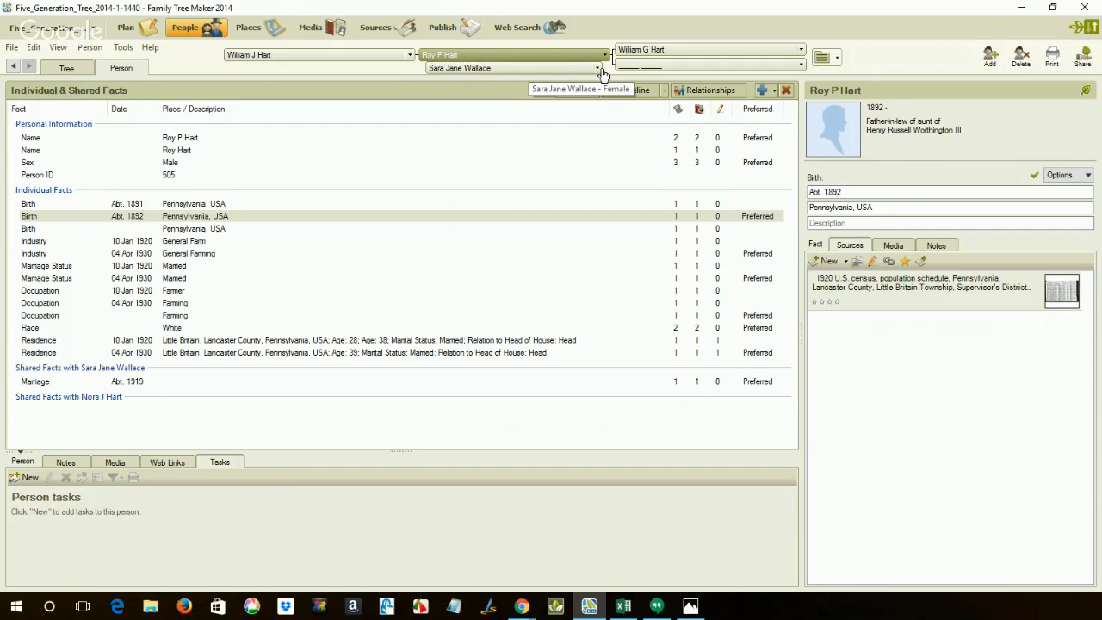
{"action": "left_click", "coordinate": [598, 69]}
{"action": "left_click", "coordinate": [580, 89]}
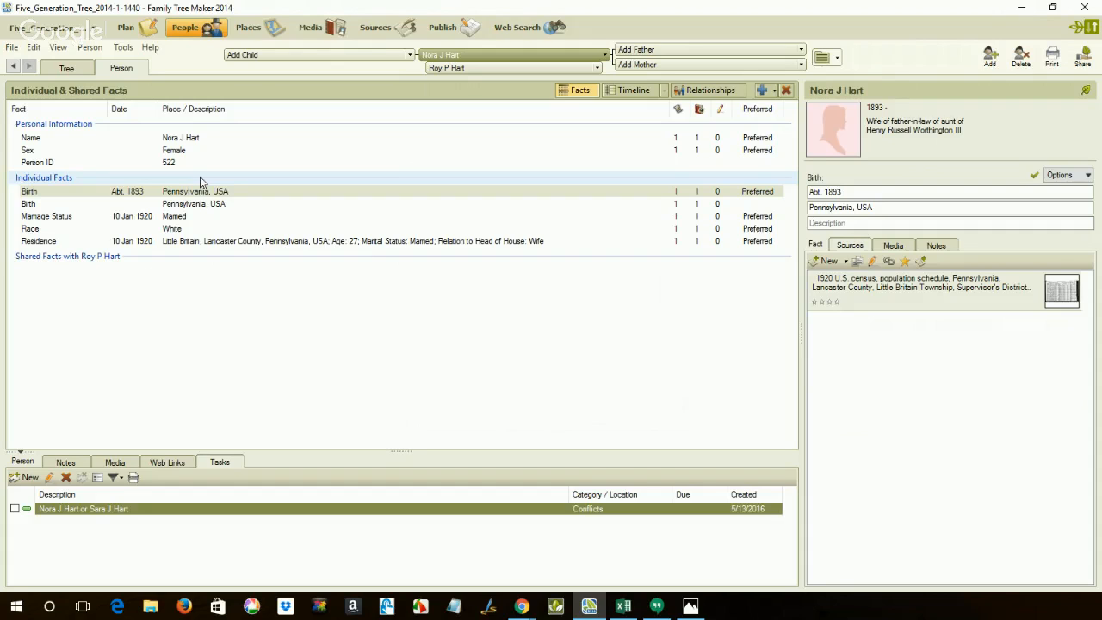
{"action": "left_click", "coordinate": [503, 70]}
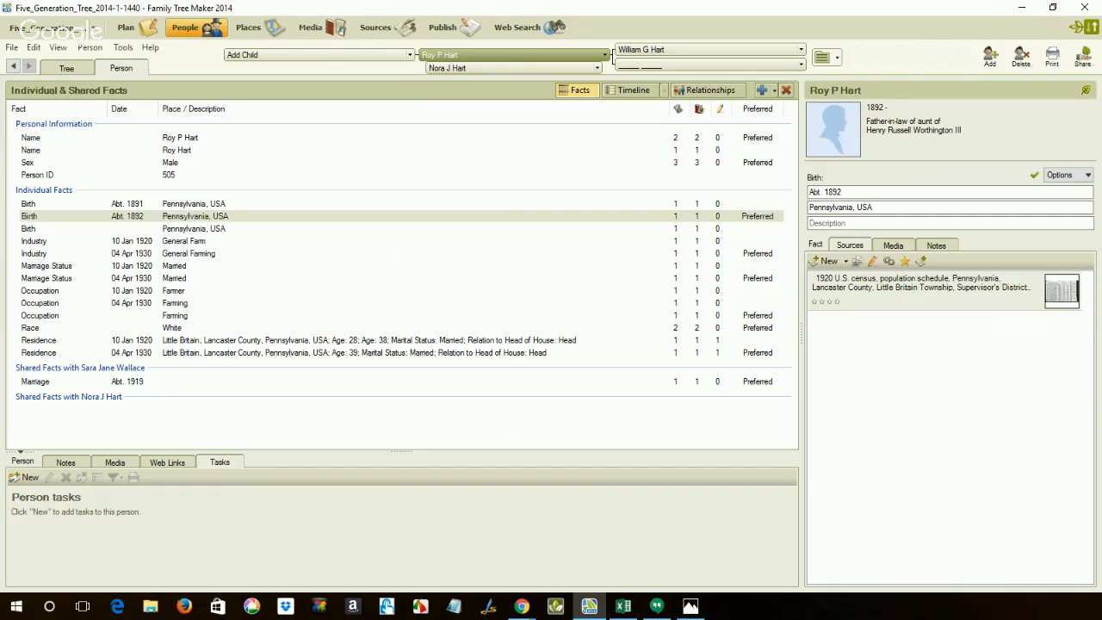
Switch to the son's 1920 United States Federal Census record on Ancestry in Chrome and examine the mother's name and household members.
{"action": "left_click", "coordinate": [522, 605]}
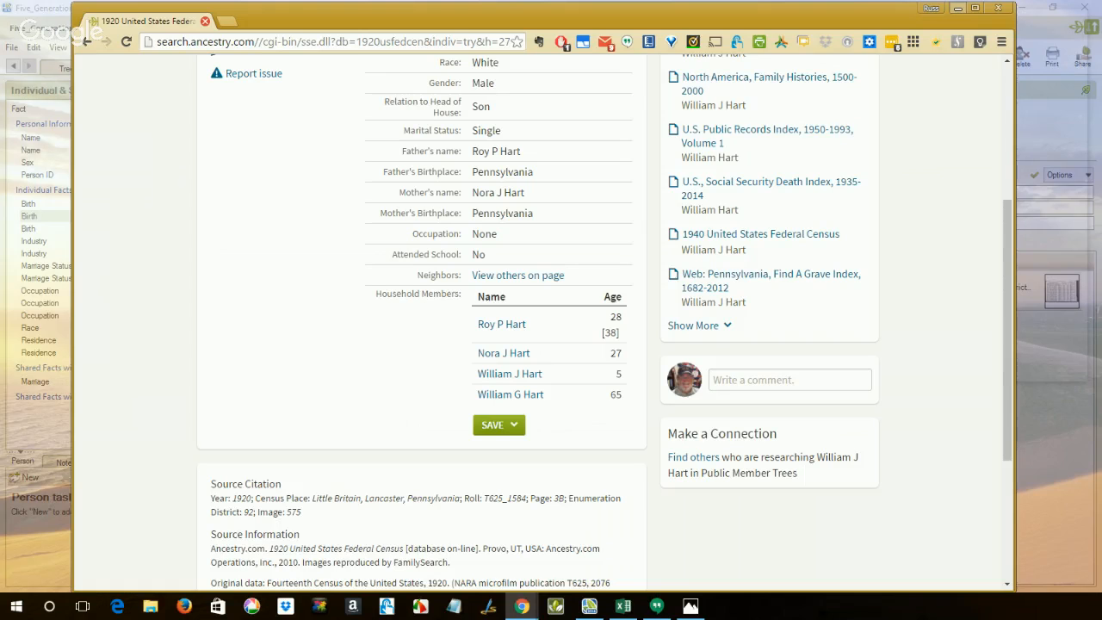
{"action": "scroll", "coordinate": [263, 374], "scroll_direction": "up", "scroll_amount": 3}
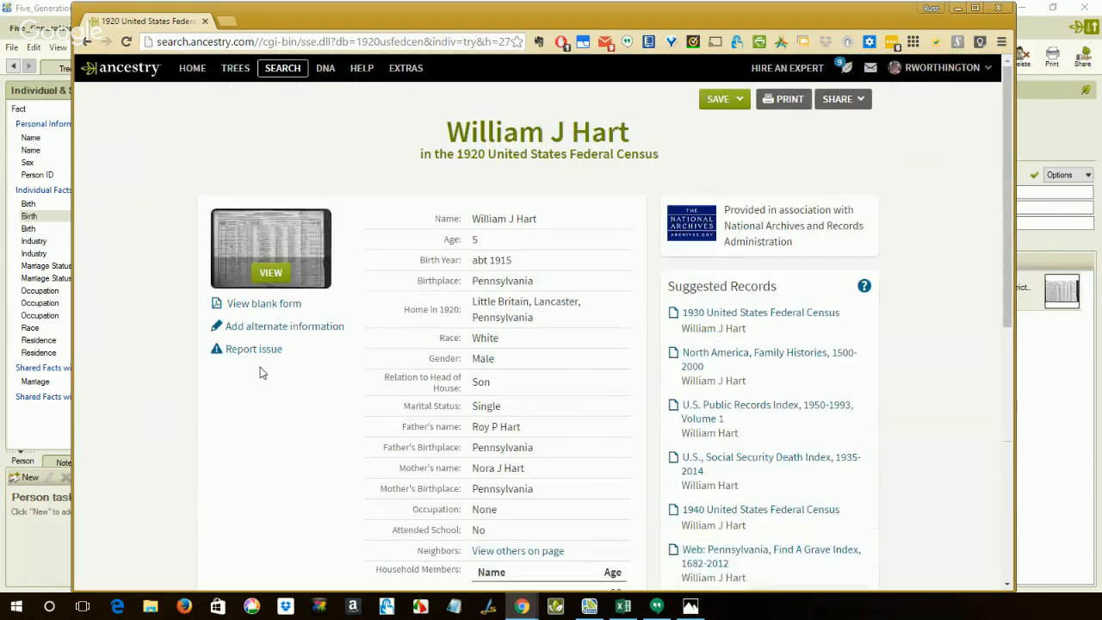
{"action": "scroll", "coordinate": [262, 372], "scroll_direction": "down", "scroll_amount": 3}
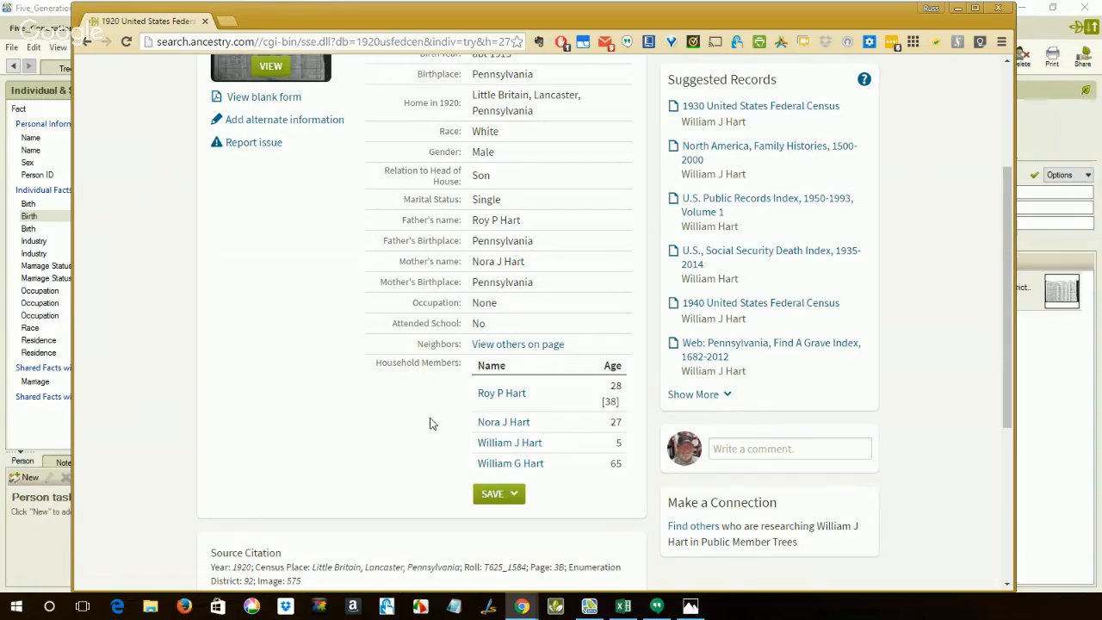
{"action": "scroll", "coordinate": [432, 423], "scroll_direction": "up", "scroll_amount": 2}
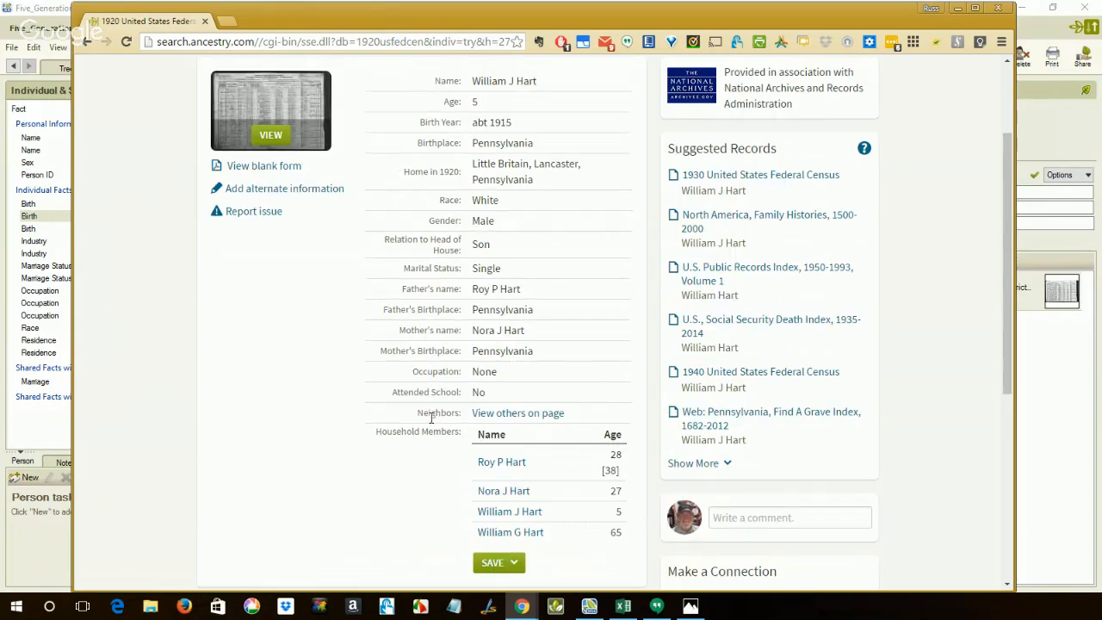
{"action": "scroll", "coordinate": [431, 419], "scroll_direction": "up", "scroll_amount": 2}
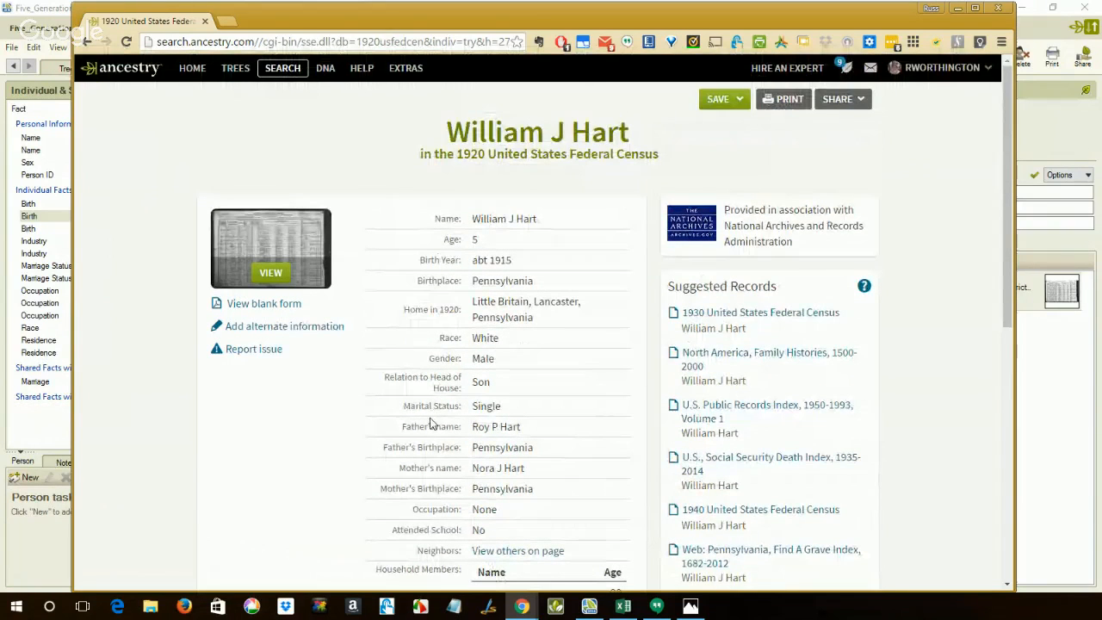
Open the 1920 census page image and enlarge lines 66 to 69 to examine the wife's handwritten name in the highlighted household.
{"action": "left_click", "coordinate": [270, 273]}
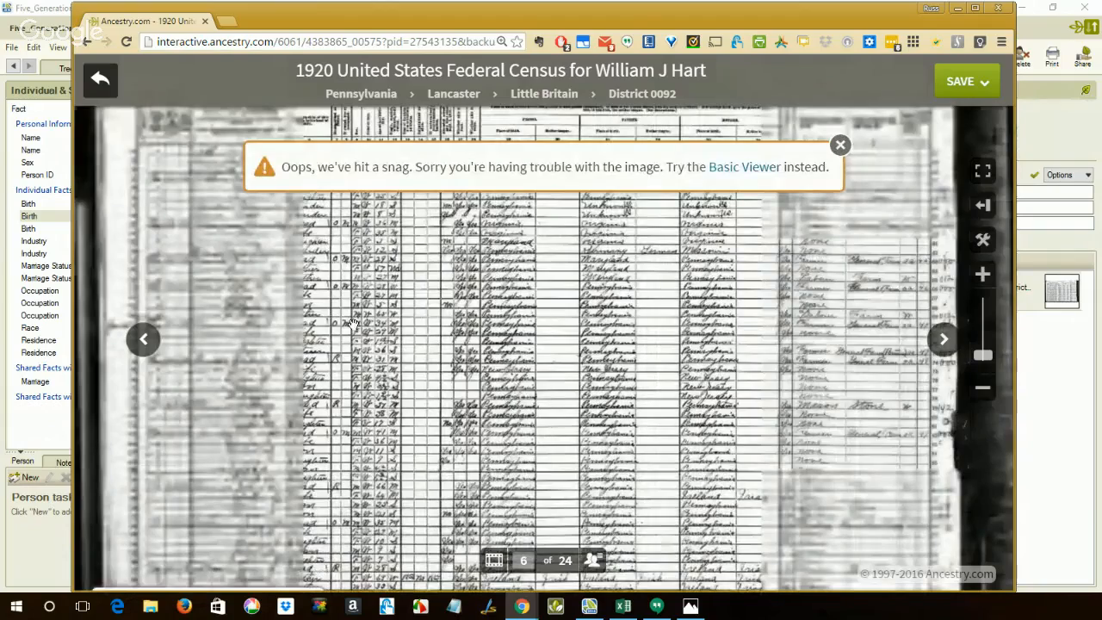
{"action": "left_click_drag", "start_coordinate": [386, 355], "coordinate": [445, 475]}
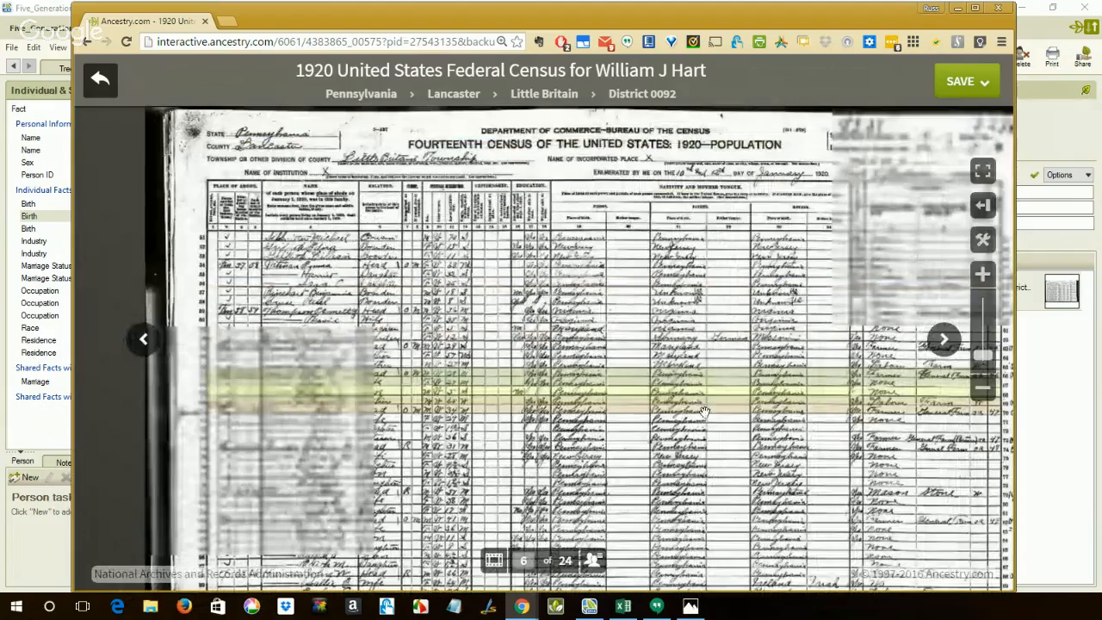
{"action": "left_click_drag", "start_coordinate": [678, 436], "coordinate": [674, 295]}
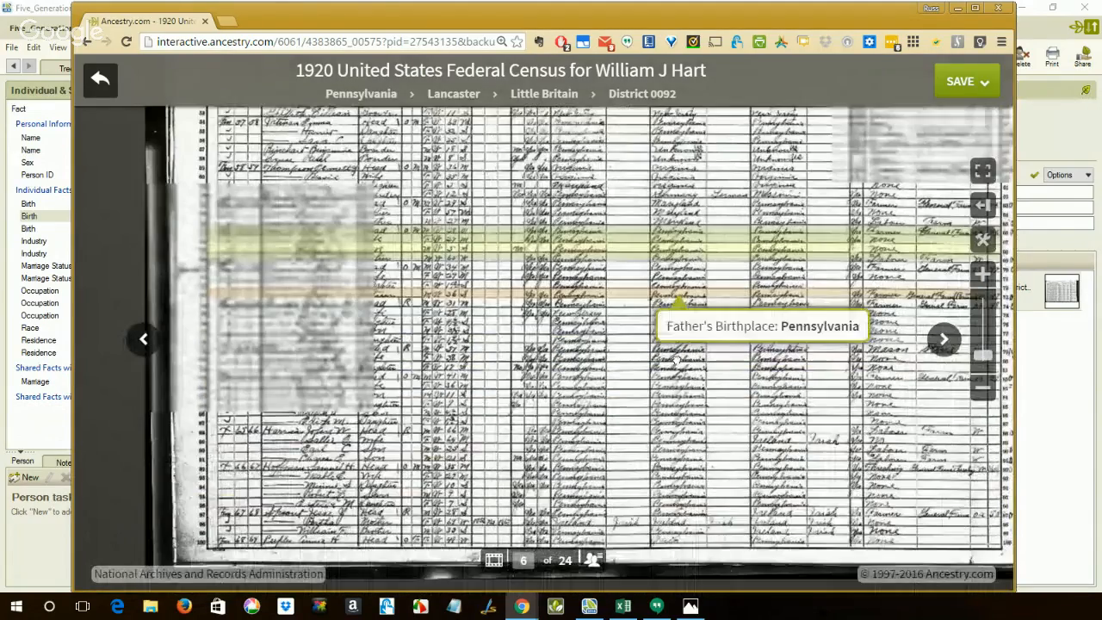
{"action": "left_click", "coordinate": [990, 274]}
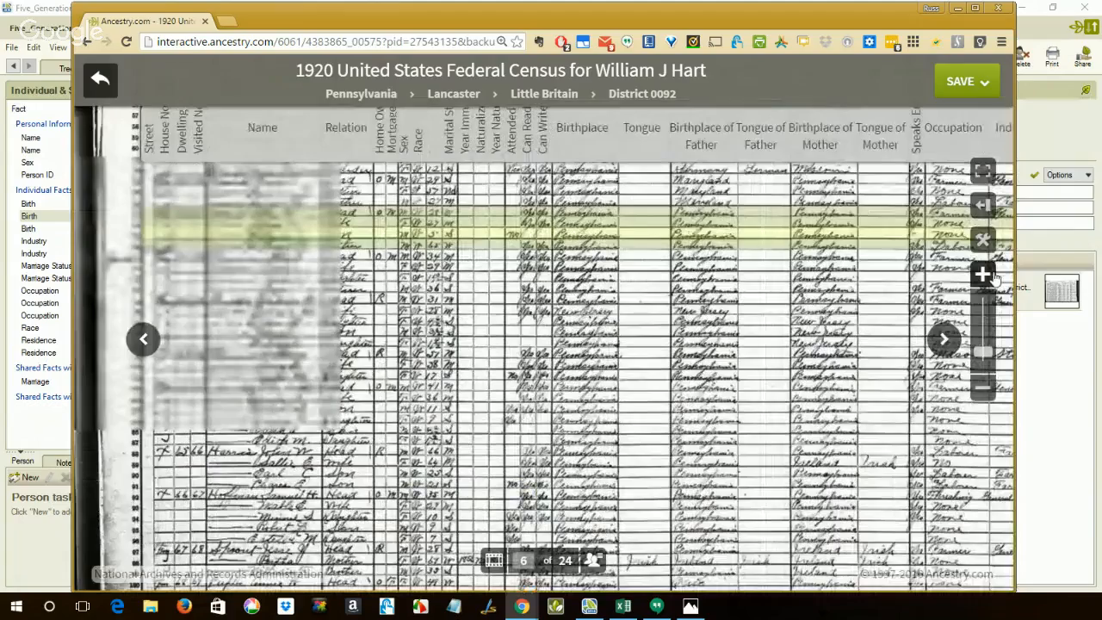
{"action": "left_click", "coordinate": [989, 273]}
{"action": "left_click_drag", "start_coordinate": [450, 288], "coordinate": [618, 395]}
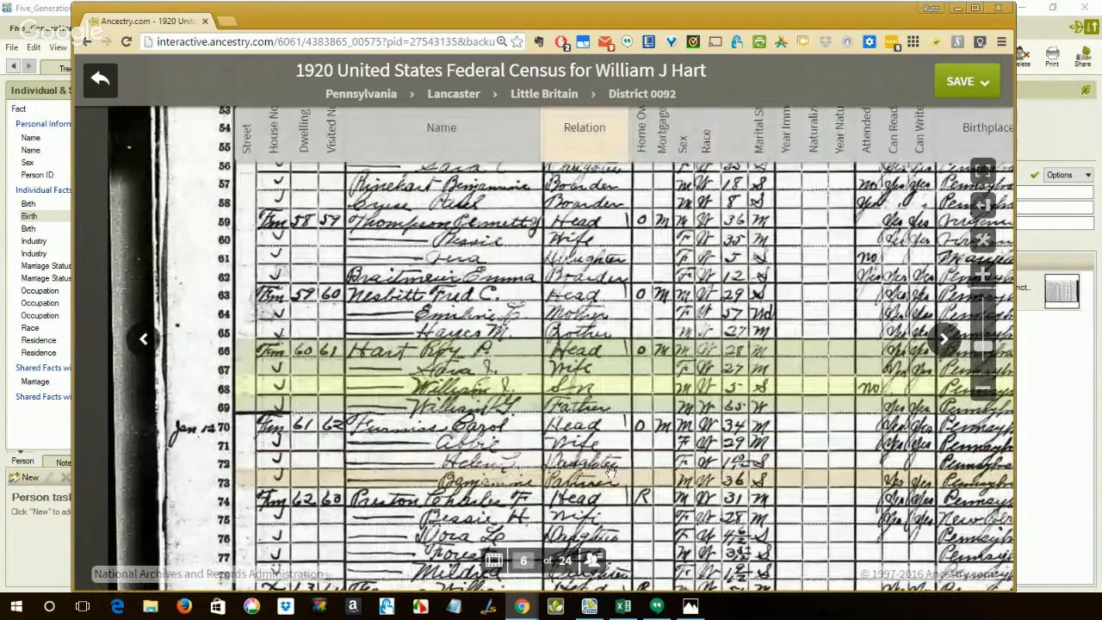
{"action": "mouse_move", "coordinate": [433, 389]}
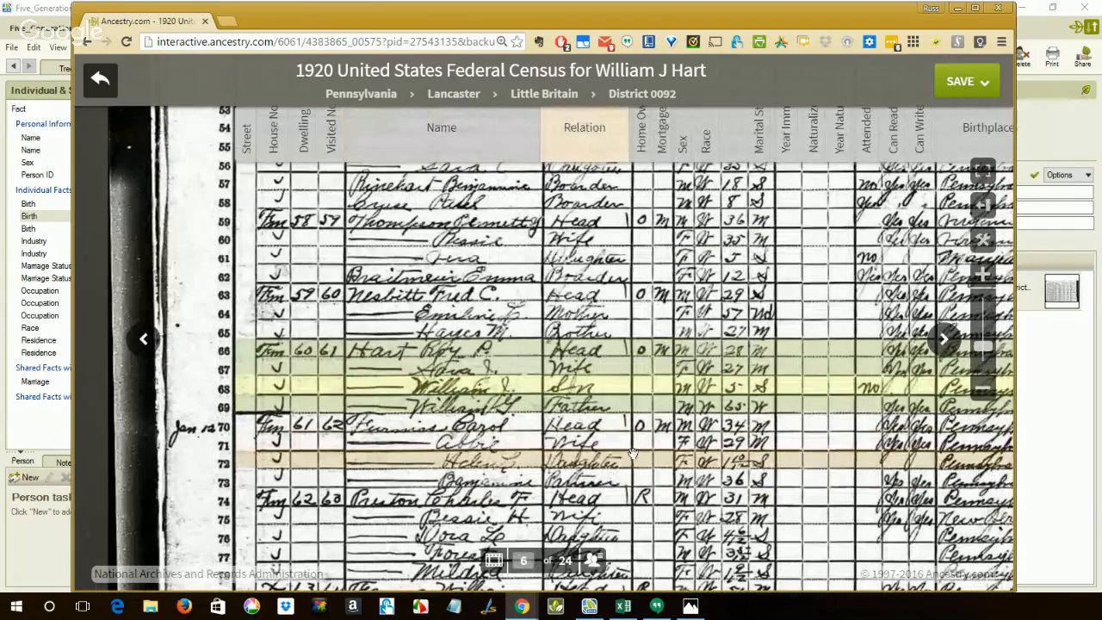
{"action": "left_click", "coordinate": [982, 274]}
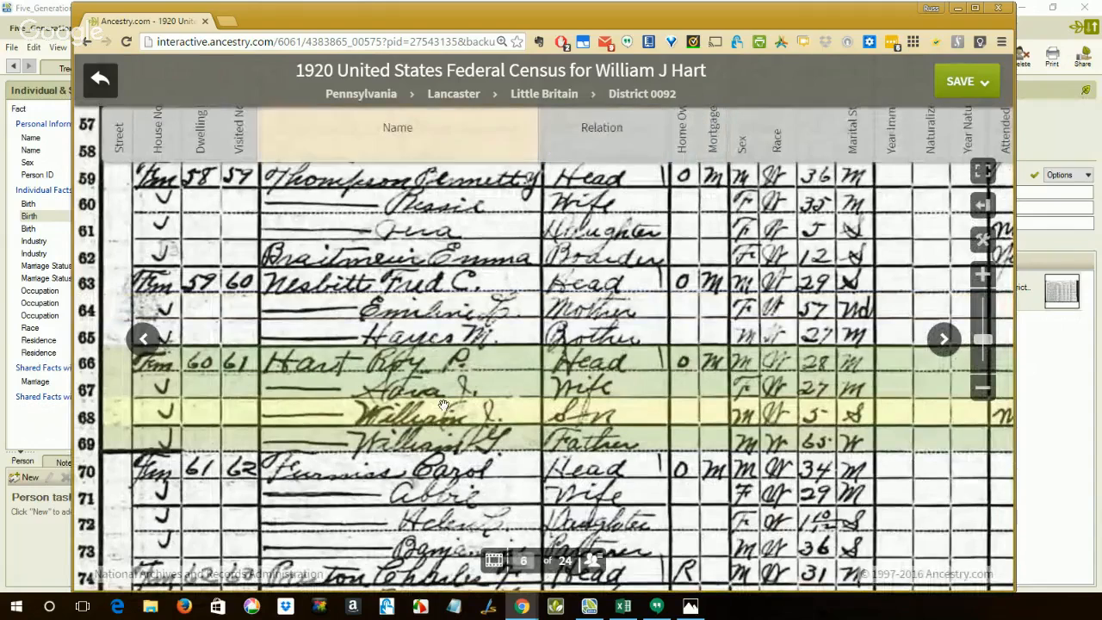
{"action": "mouse_move", "coordinate": [397, 401]}
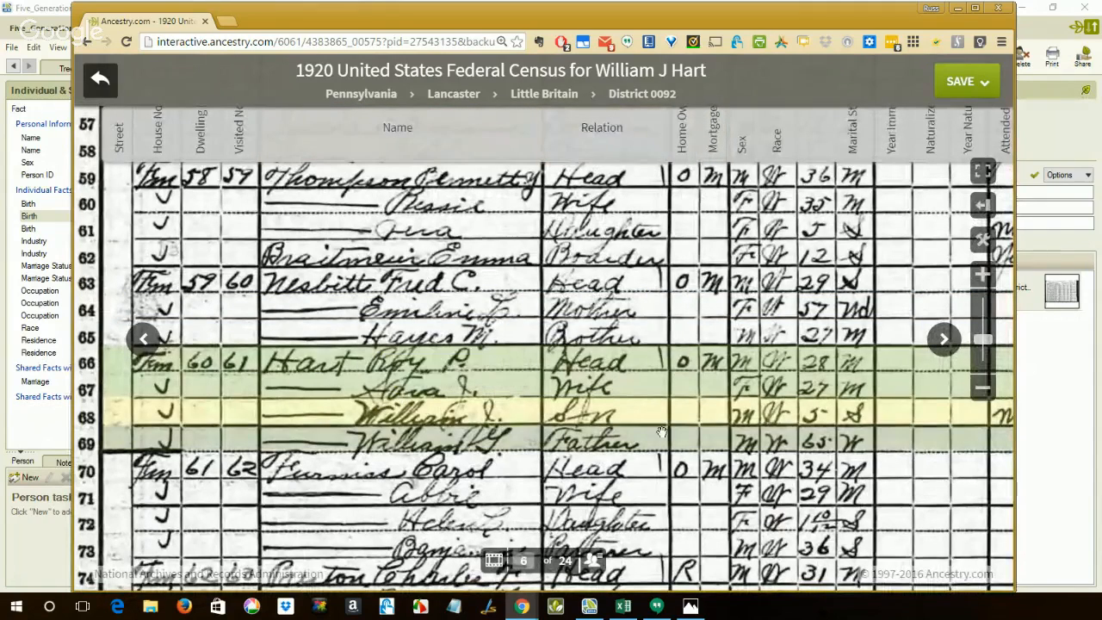
{"action": "mouse_move", "coordinate": [714, 459]}
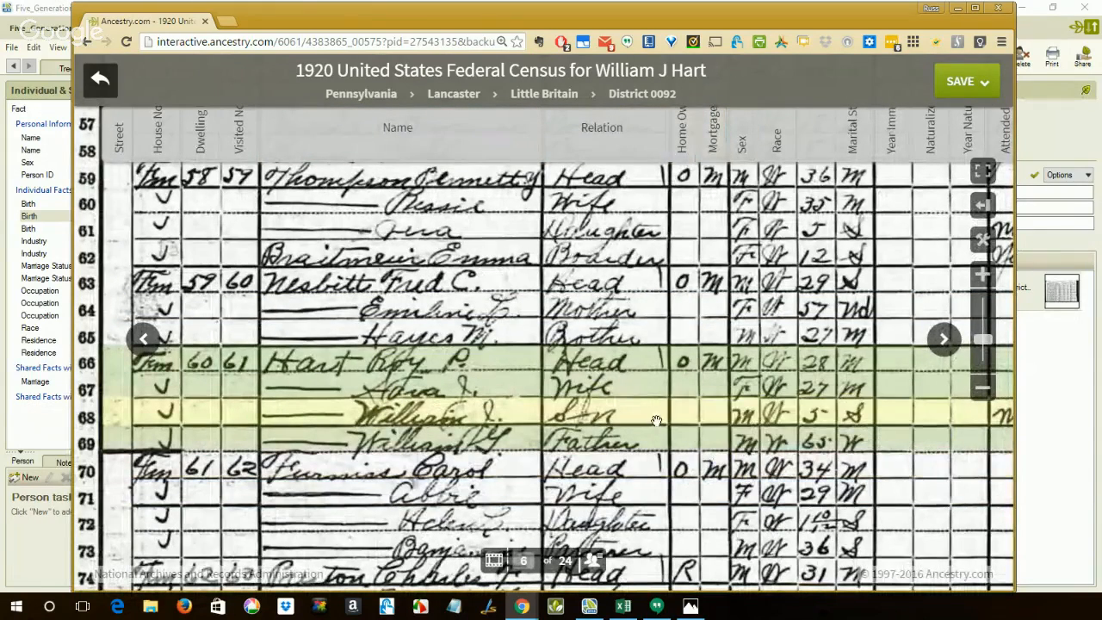
Compare the handwriting of names on lines 51 to 65 of the census page with the wife's entry on line 67.
{"action": "scroll", "coordinate": [656, 421], "scroll_direction": "up", "scroll_amount": 1}
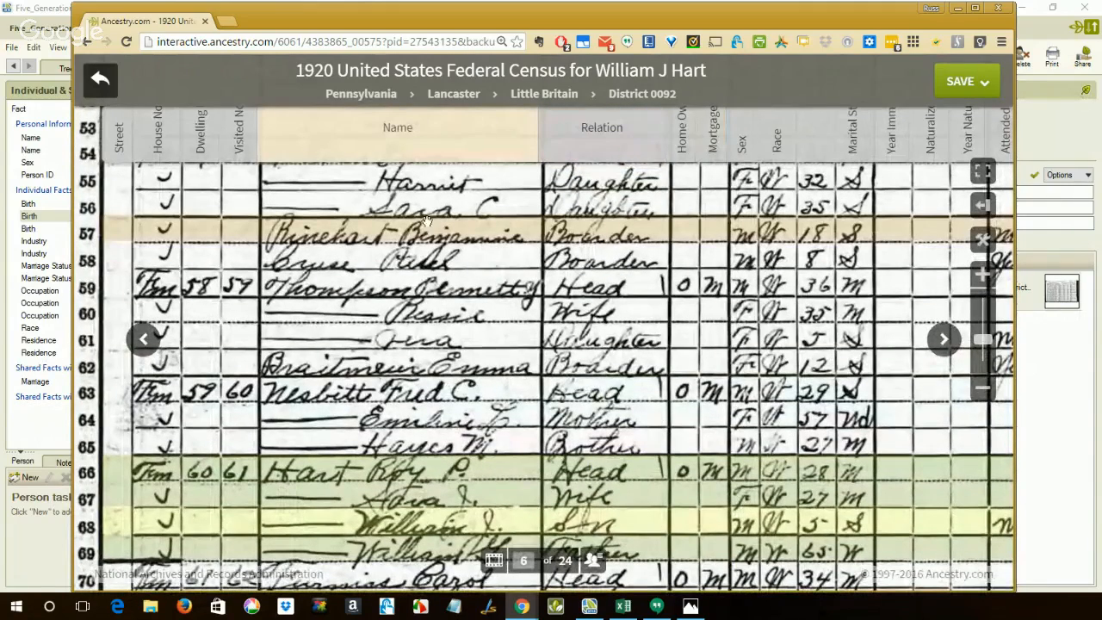
{"action": "mouse_move", "coordinate": [426, 222]}
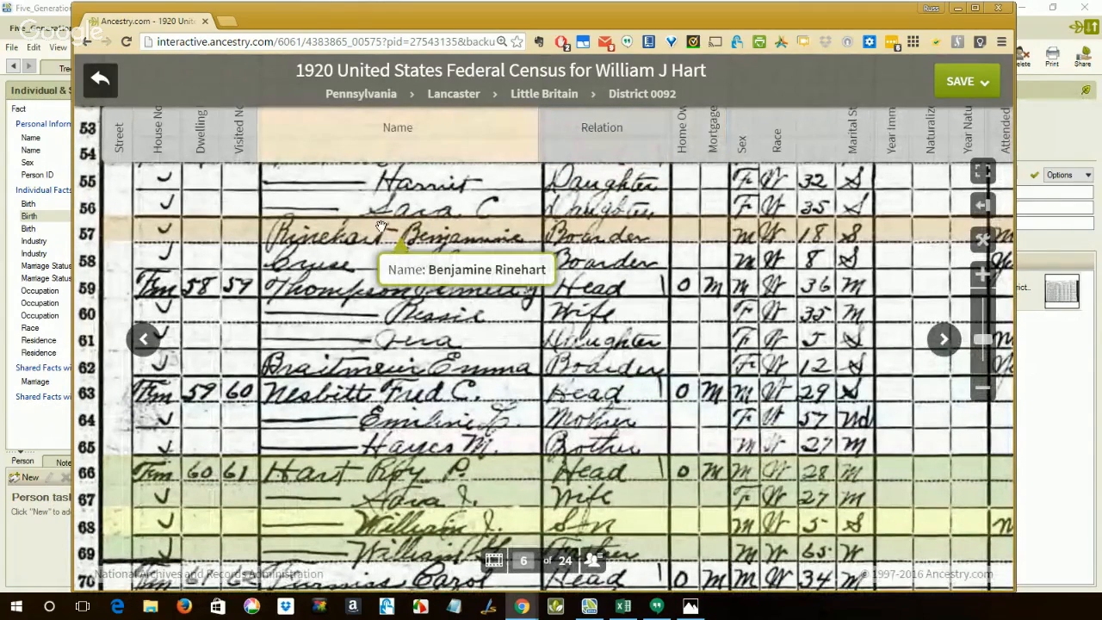
{"action": "mouse_move", "coordinate": [384, 522]}
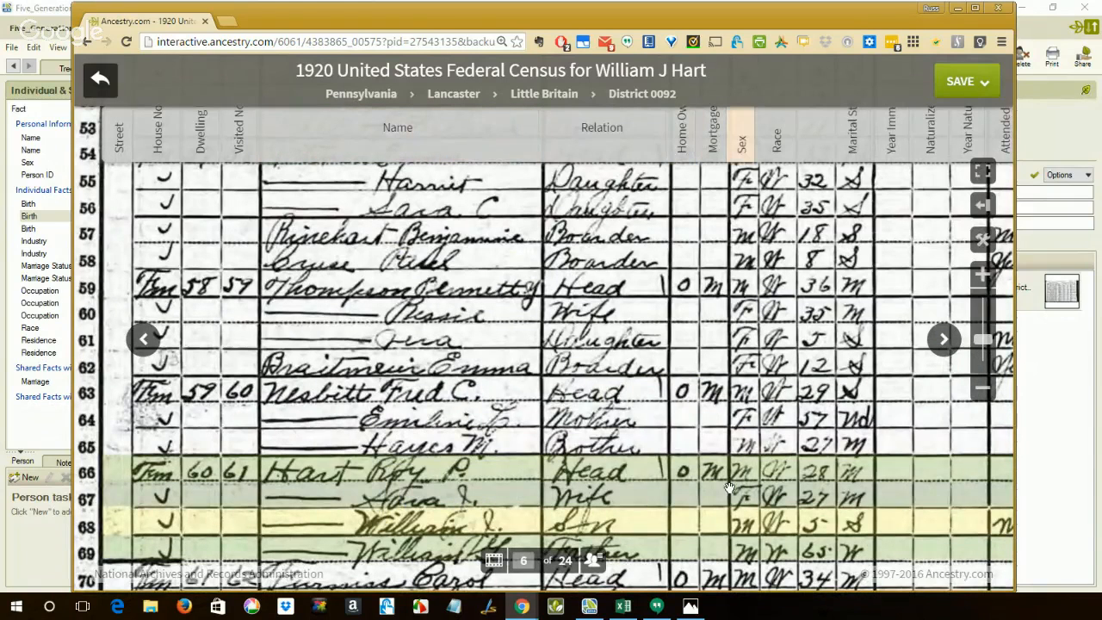
{"action": "mouse_move", "coordinate": [729, 488]}
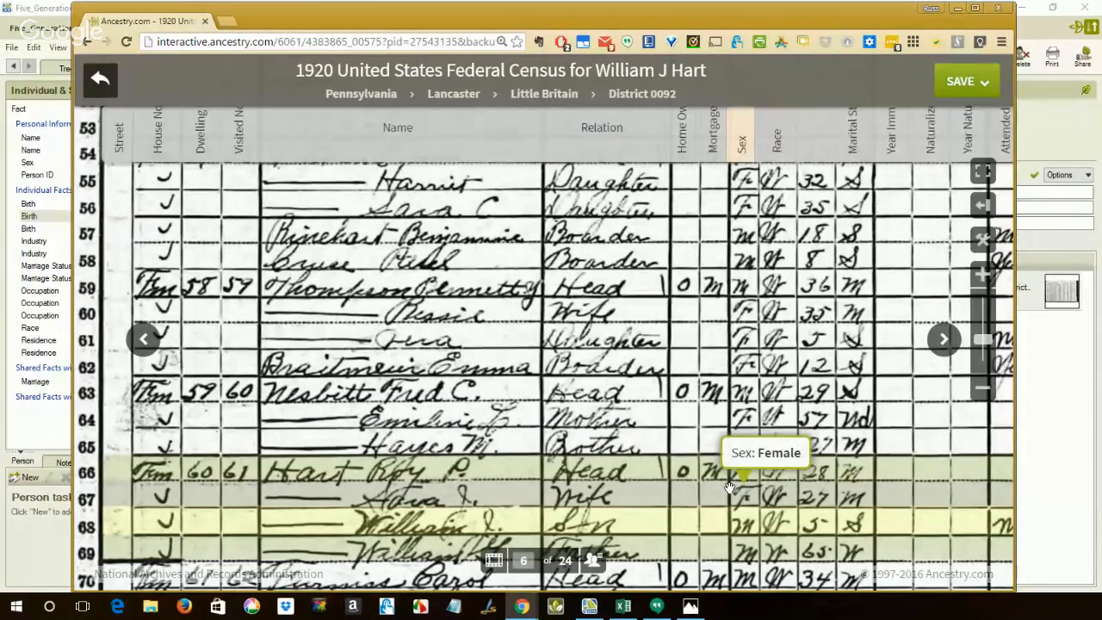
{"action": "scroll", "coordinate": [729, 488], "scroll_direction": "up", "scroll_amount": 5}
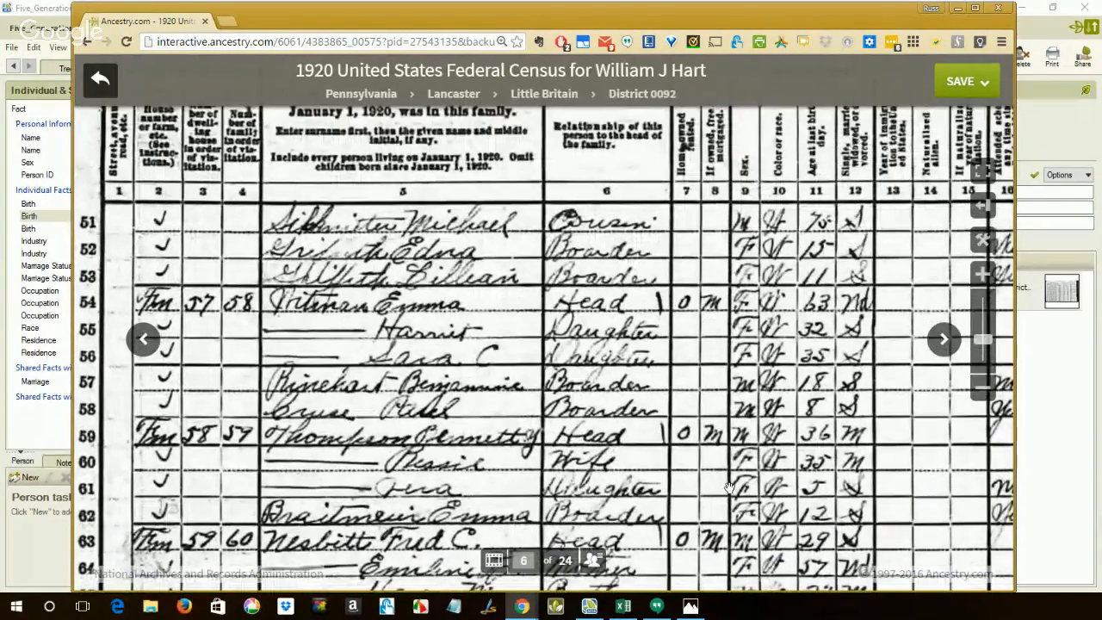
{"action": "scroll", "coordinate": [729, 488], "scroll_direction": "down", "scroll_amount": 3}
{"action": "scroll", "coordinate": [280, 241], "scroll_direction": "up", "scroll_amount": 3}
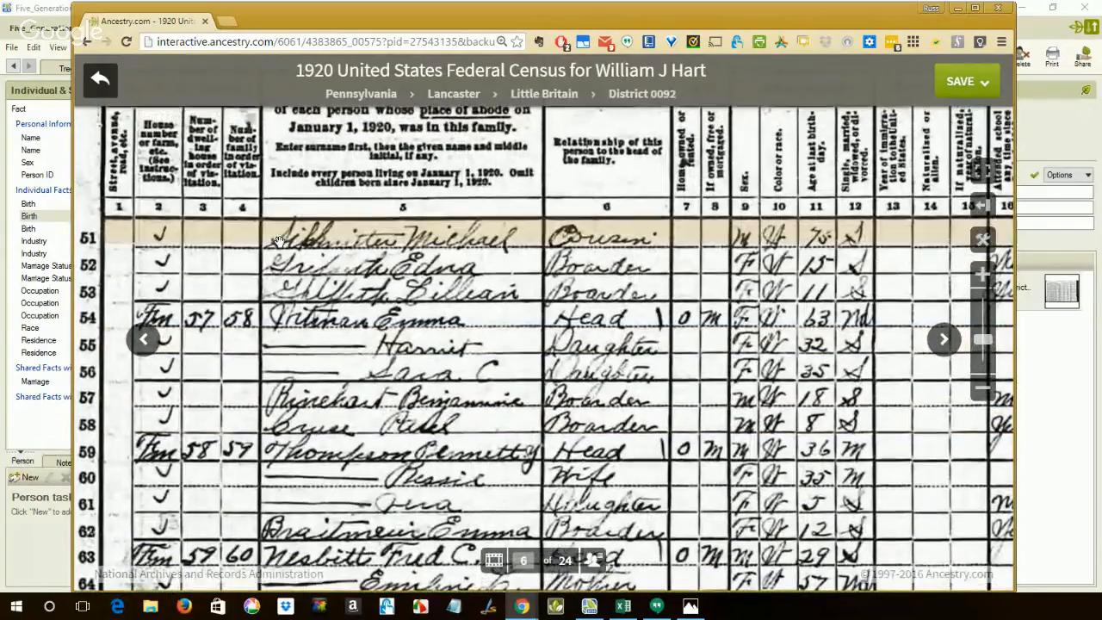
{"action": "scroll", "coordinate": [637, 396], "scroll_direction": "down", "scroll_amount": 2}
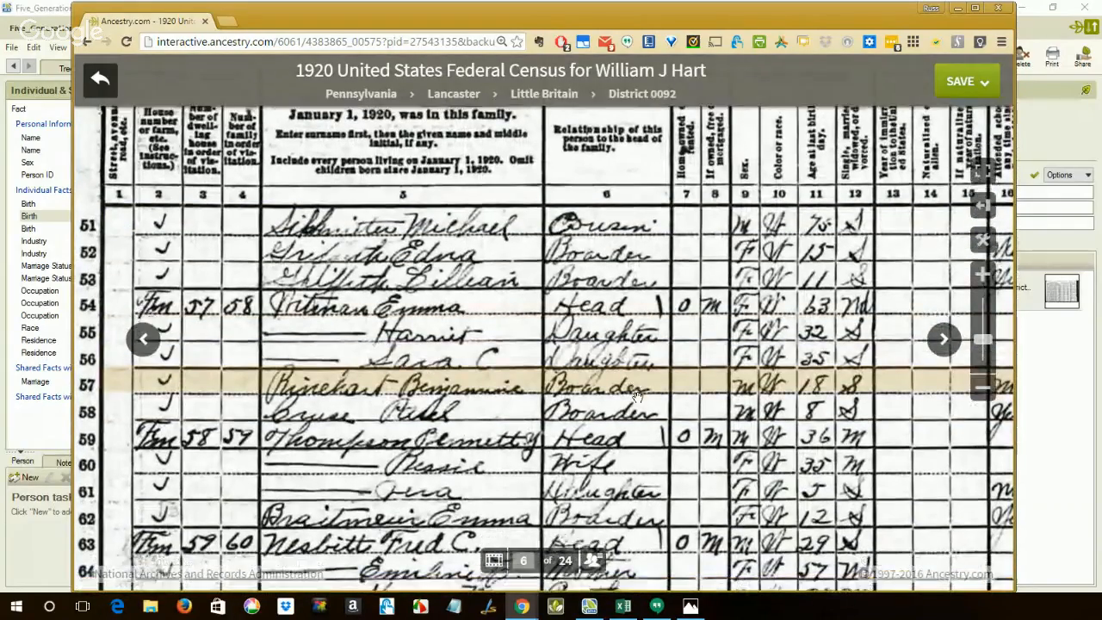
{"action": "scroll", "coordinate": [636, 396], "scroll_direction": "down", "scroll_amount": 8}
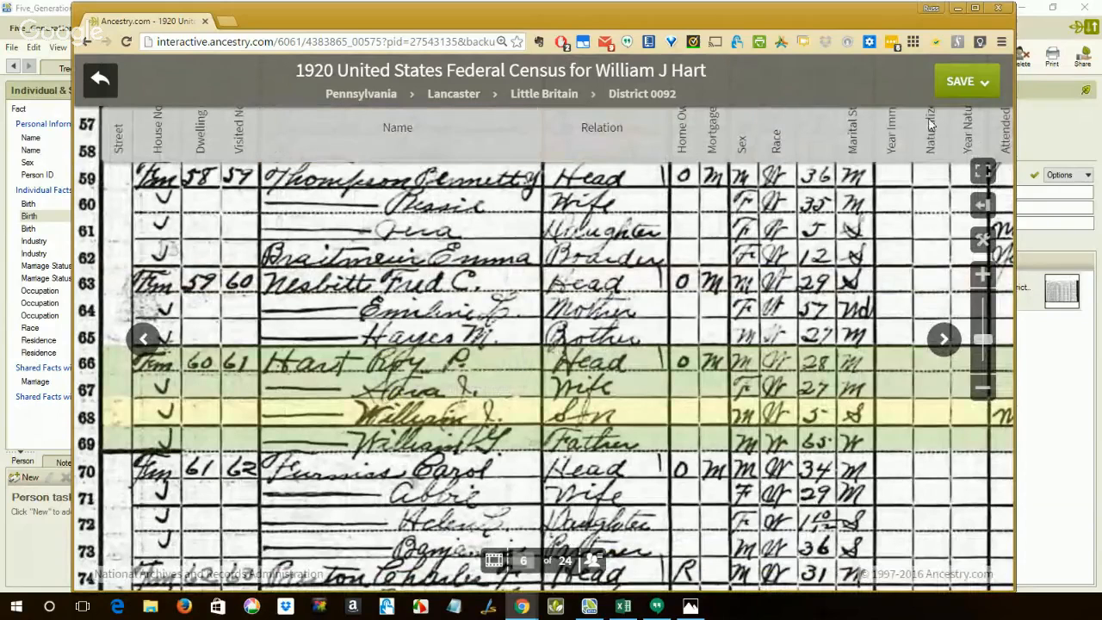
Return to Family Tree Maker and view the alternate spouse's record, the husband's record and the preferred spouse's record.
{"action": "left_click", "coordinate": [959, 11]}
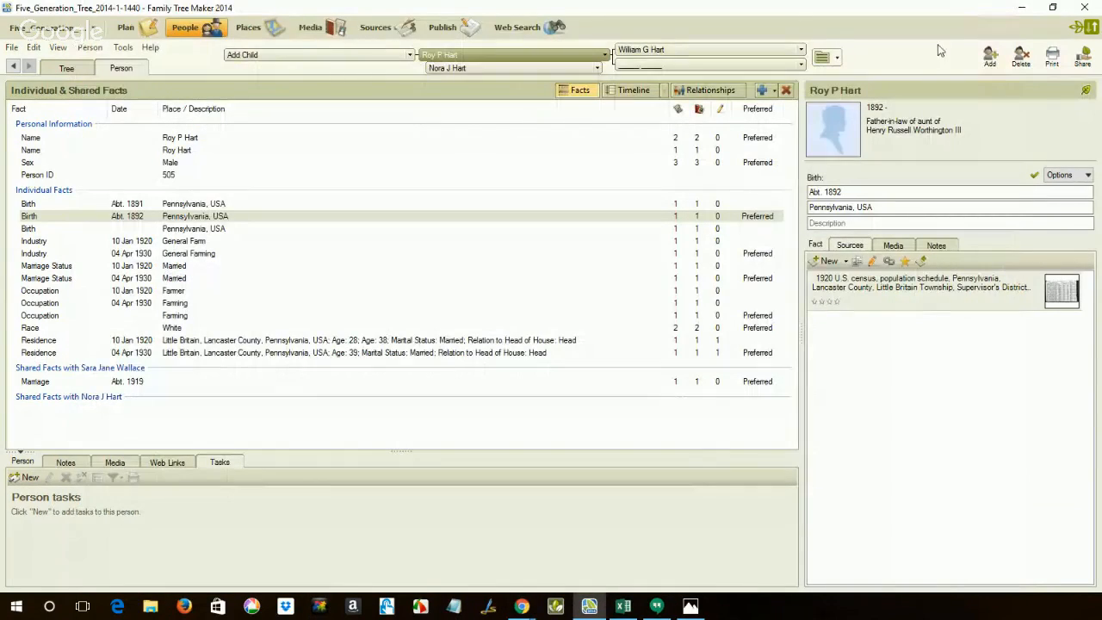
{"action": "left_click", "coordinate": [504, 75]}
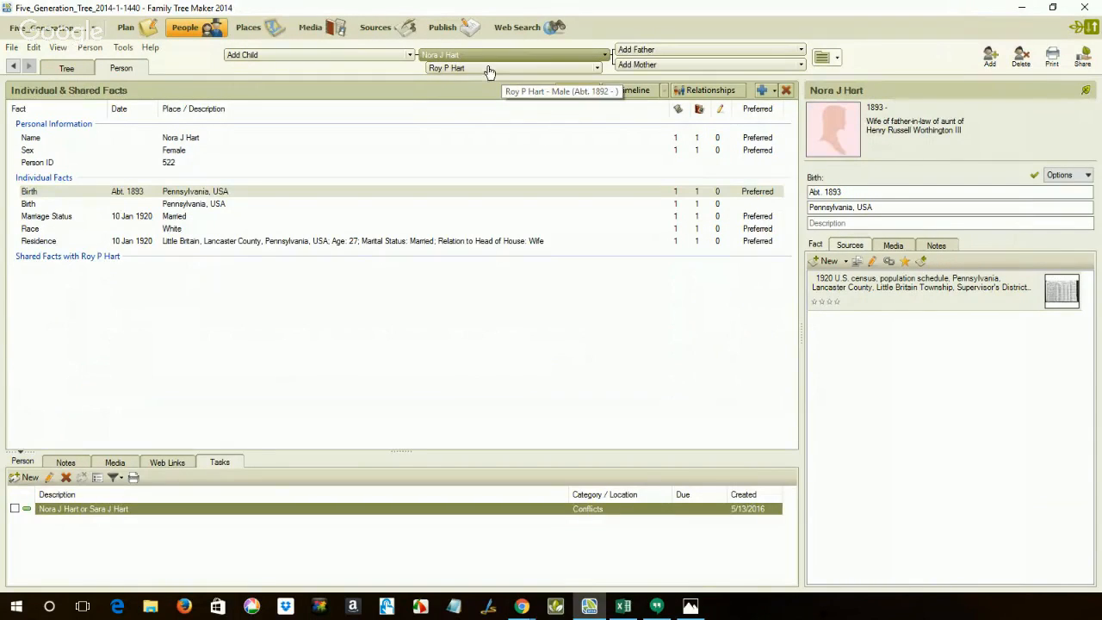
{"action": "left_click", "coordinate": [488, 70]}
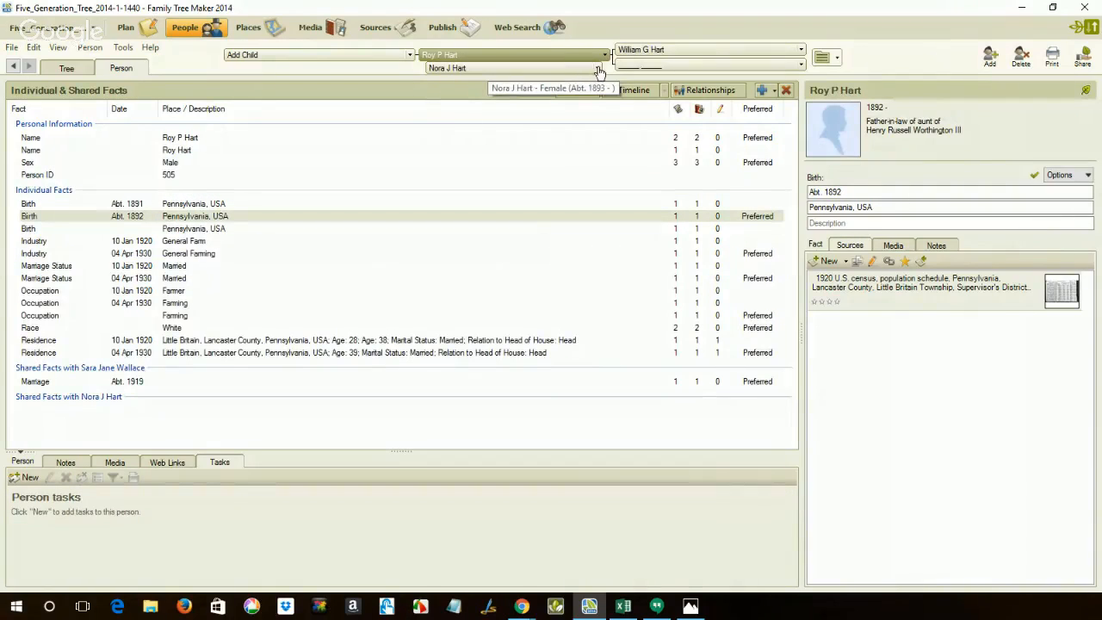
{"action": "left_click", "coordinate": [598, 69]}
{"action": "left_click", "coordinate": [559, 82]}
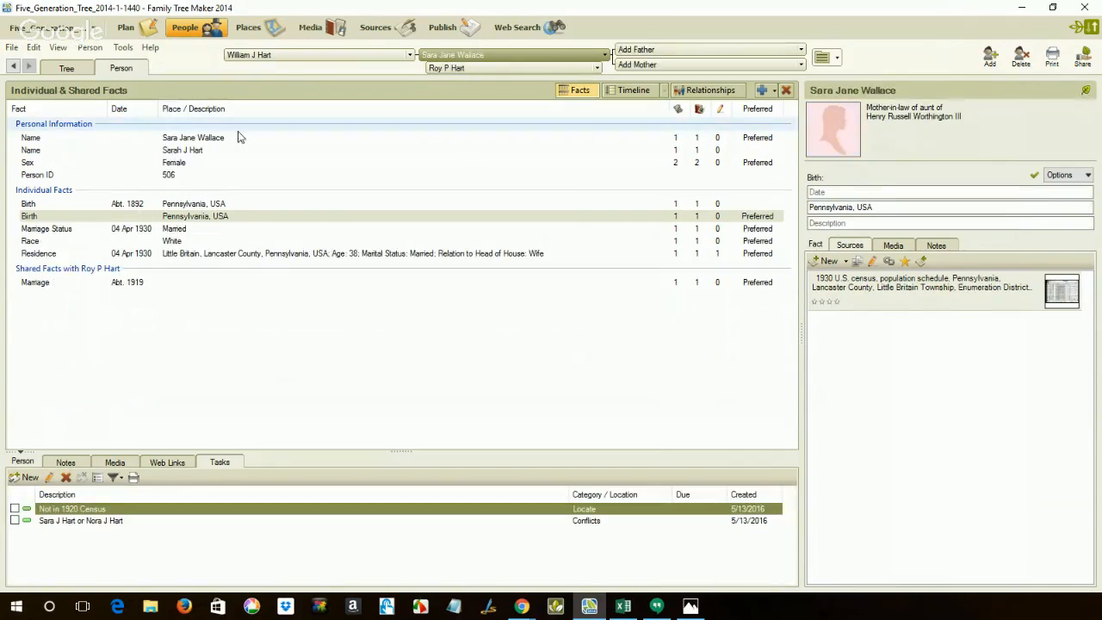
Start compacting the tree file with the option to back it up before compacting.
{"action": "left_click", "coordinate": [119, 49]}
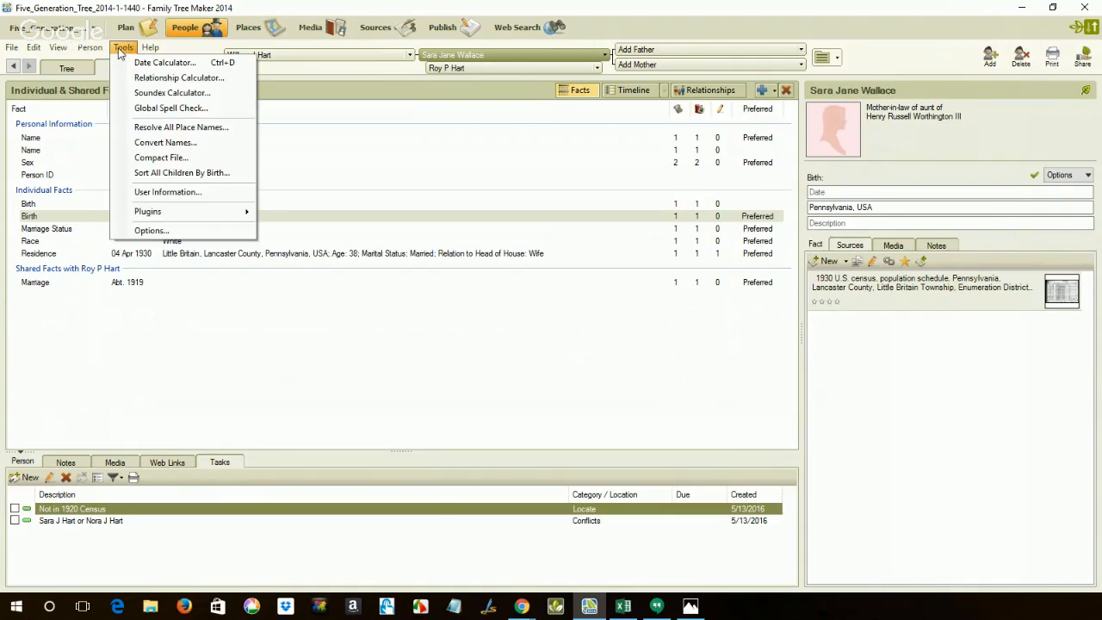
{"action": "left_click", "coordinate": [157, 158]}
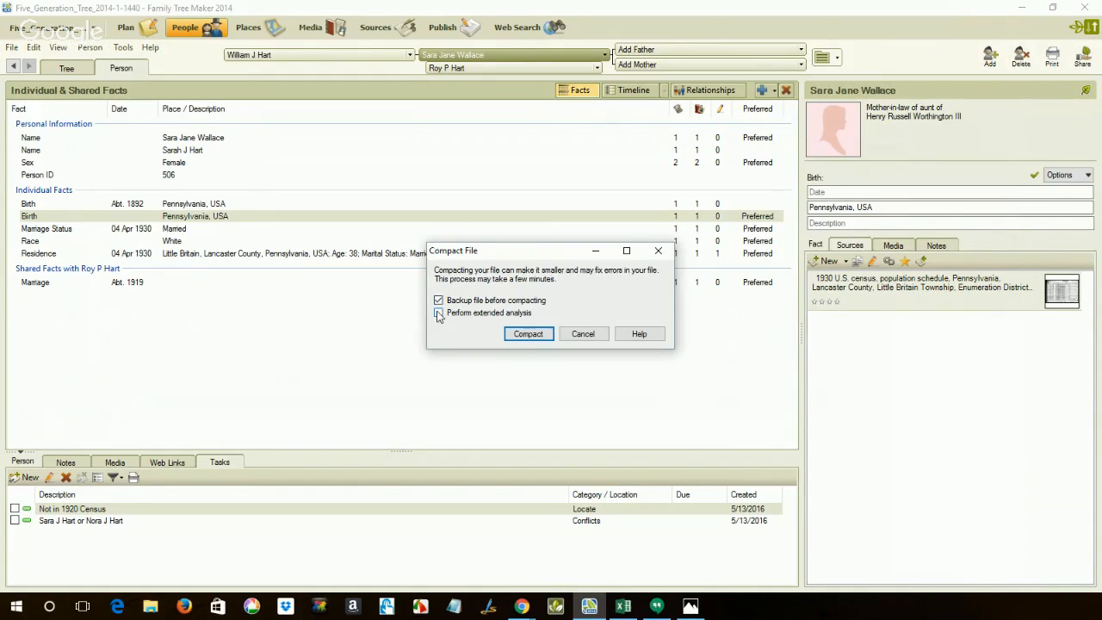
{"action": "left_click", "coordinate": [507, 333]}
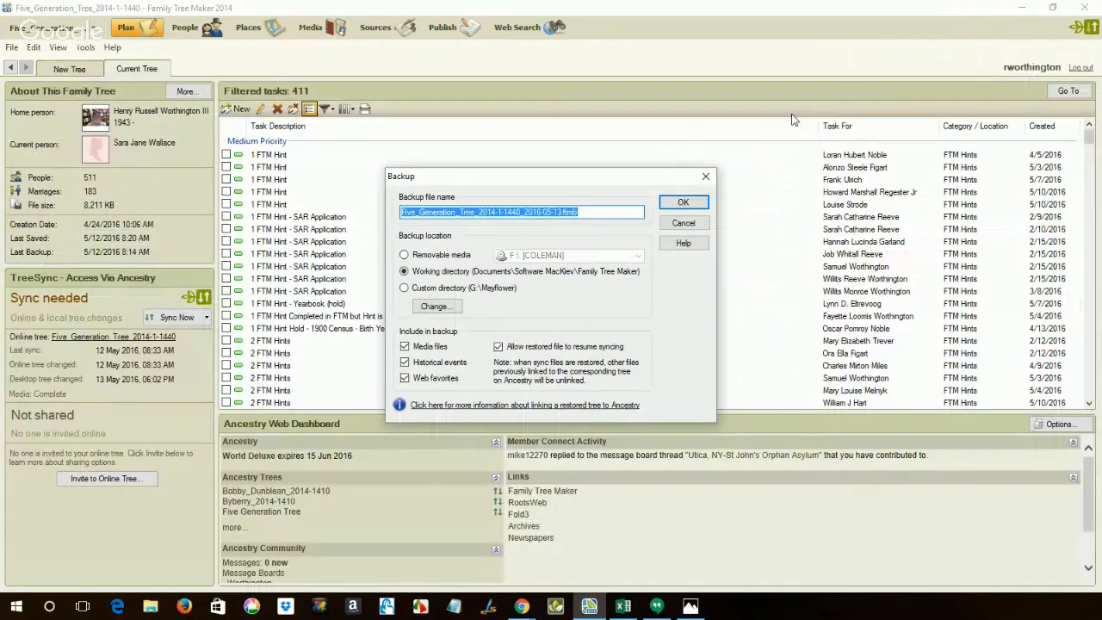
Try to save the pre-compaction backup in the working directory.
{"action": "left_click", "coordinate": [682, 201]}
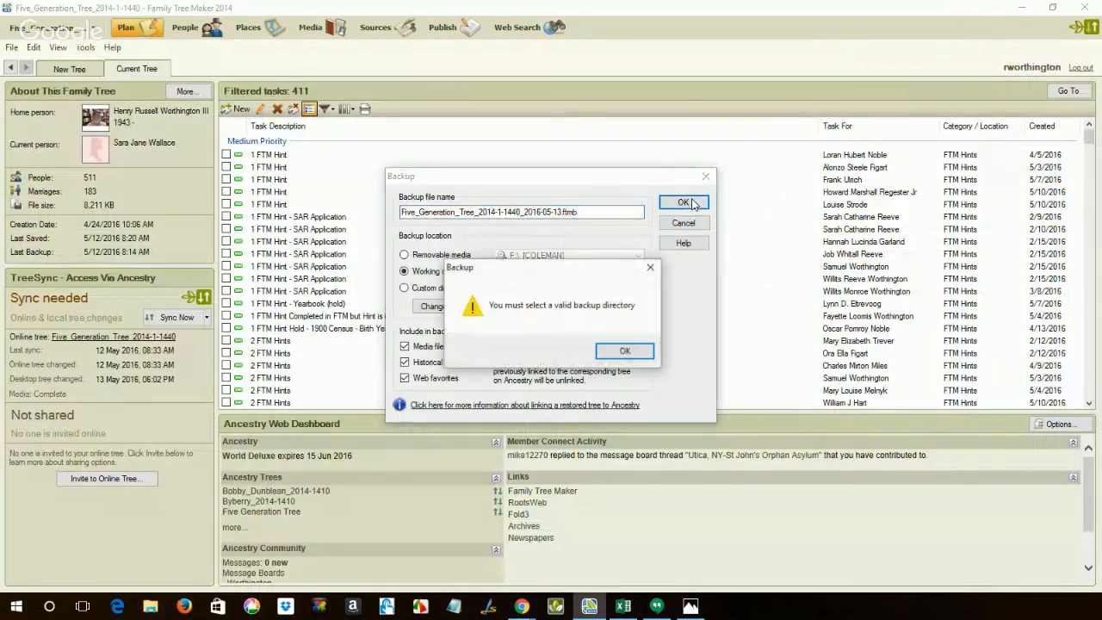
{"action": "left_click", "coordinate": [623, 351]}
{"action": "left_click", "coordinate": [675, 355]}
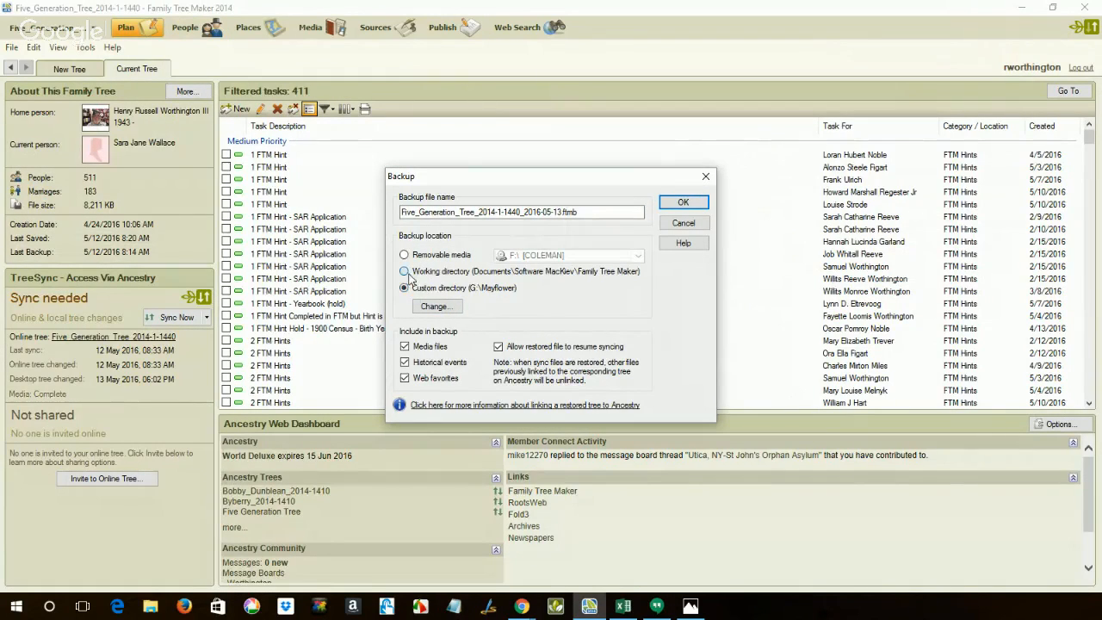
{"action": "left_click", "coordinate": [405, 272]}
{"action": "left_click", "coordinate": [682, 203]}
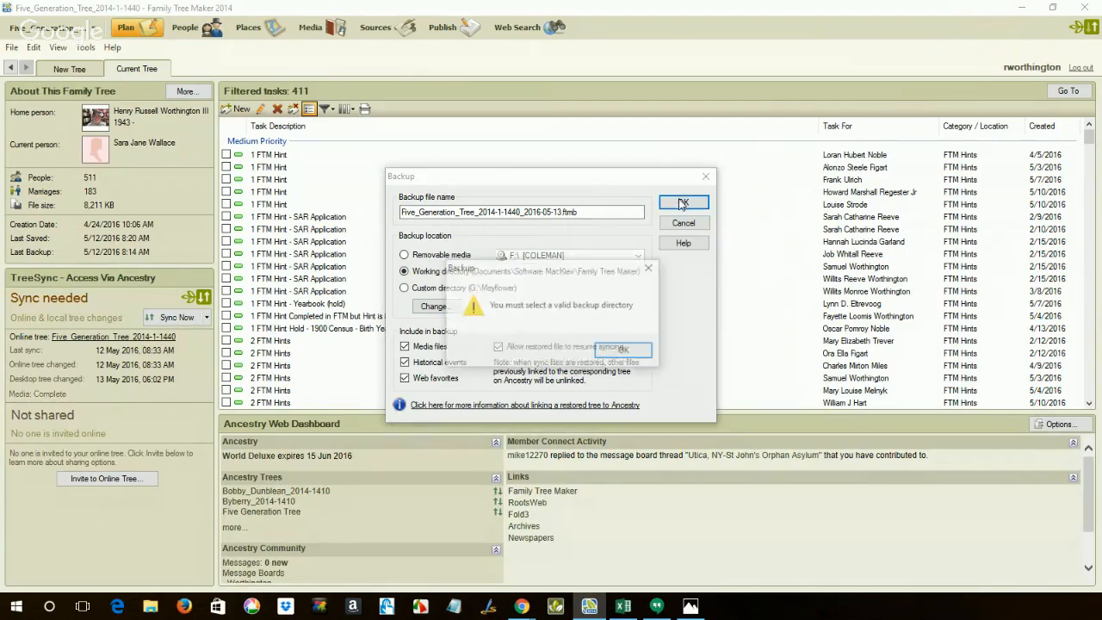
{"action": "left_click", "coordinate": [623, 351]}
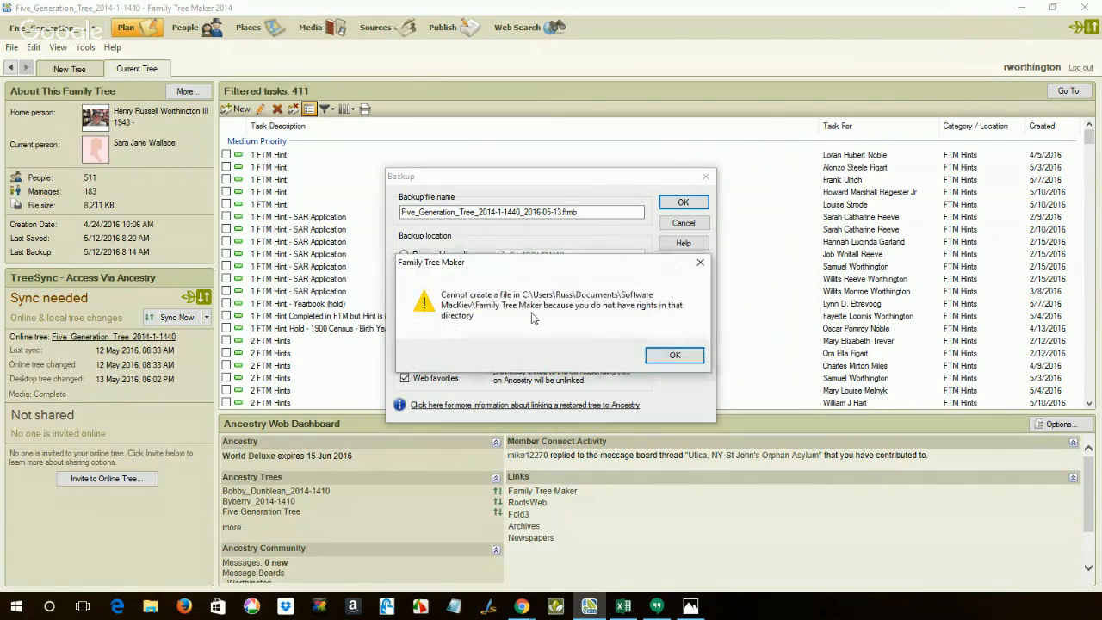
{"action": "left_click", "coordinate": [675, 355]}
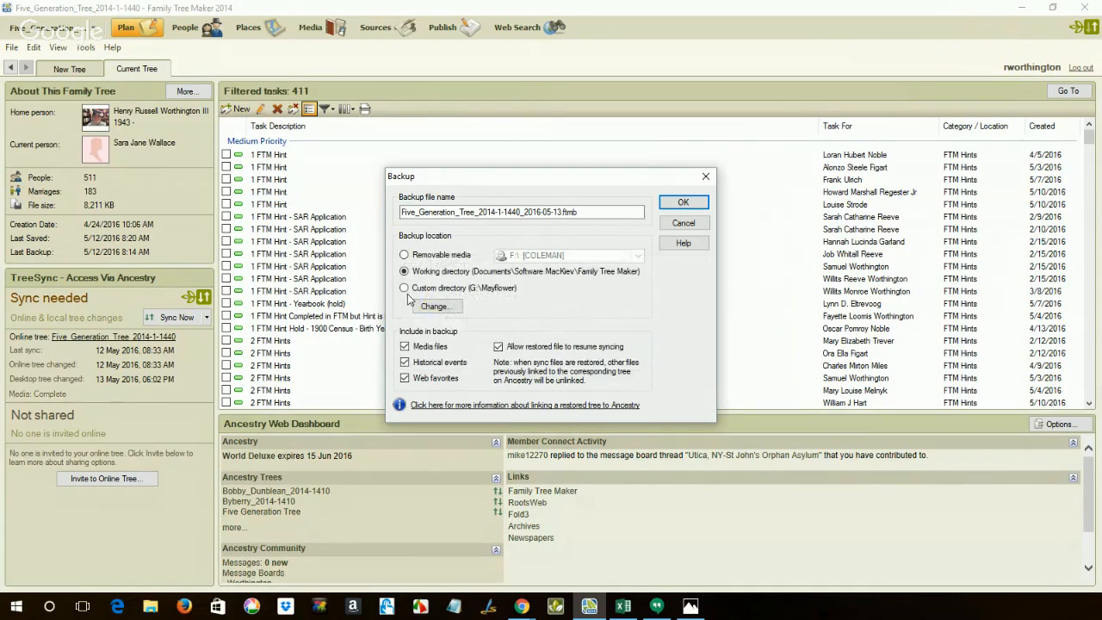
Set the custom backup directory to the Downloads folder, back up the tree there and complete the file compaction.
{"action": "left_click", "coordinate": [434, 306]}
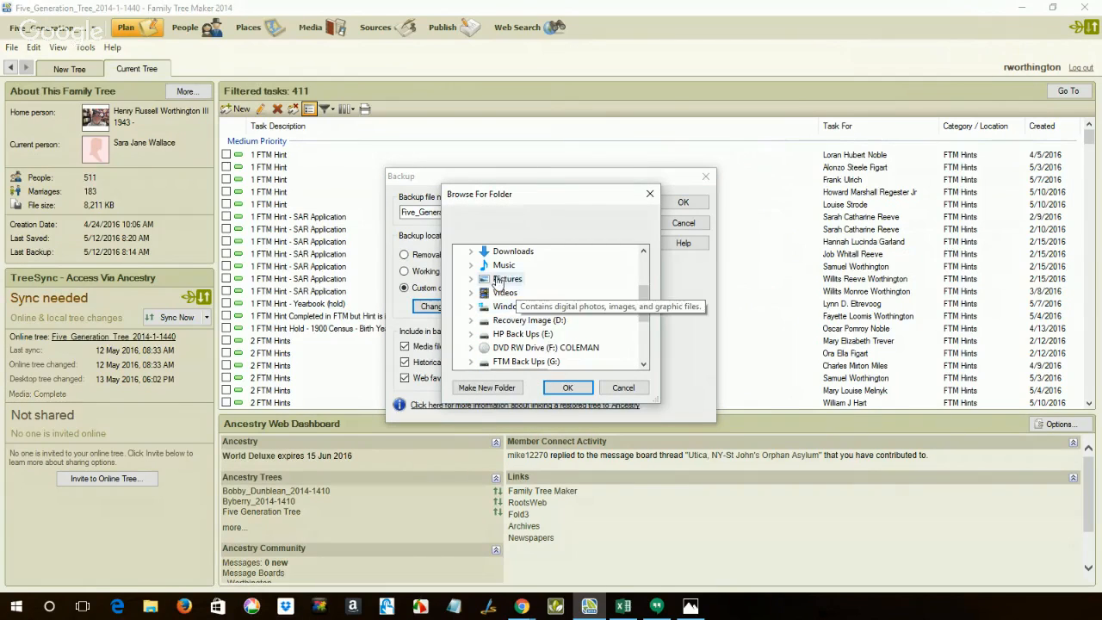
{"action": "double_click", "coordinate": [513, 250]}
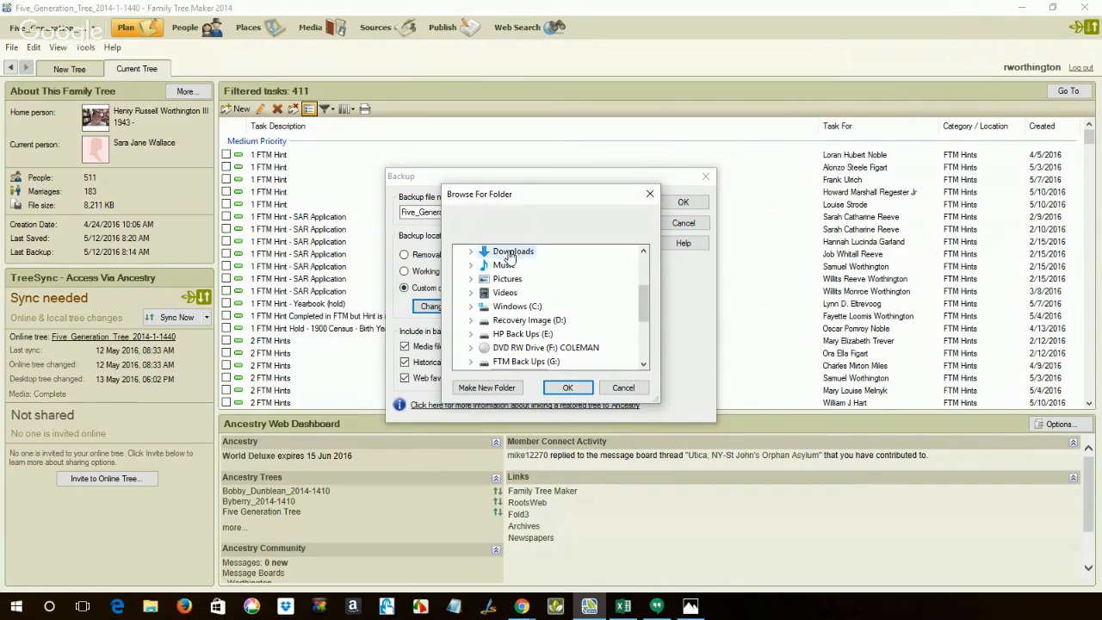
{"action": "left_click", "coordinate": [567, 392]}
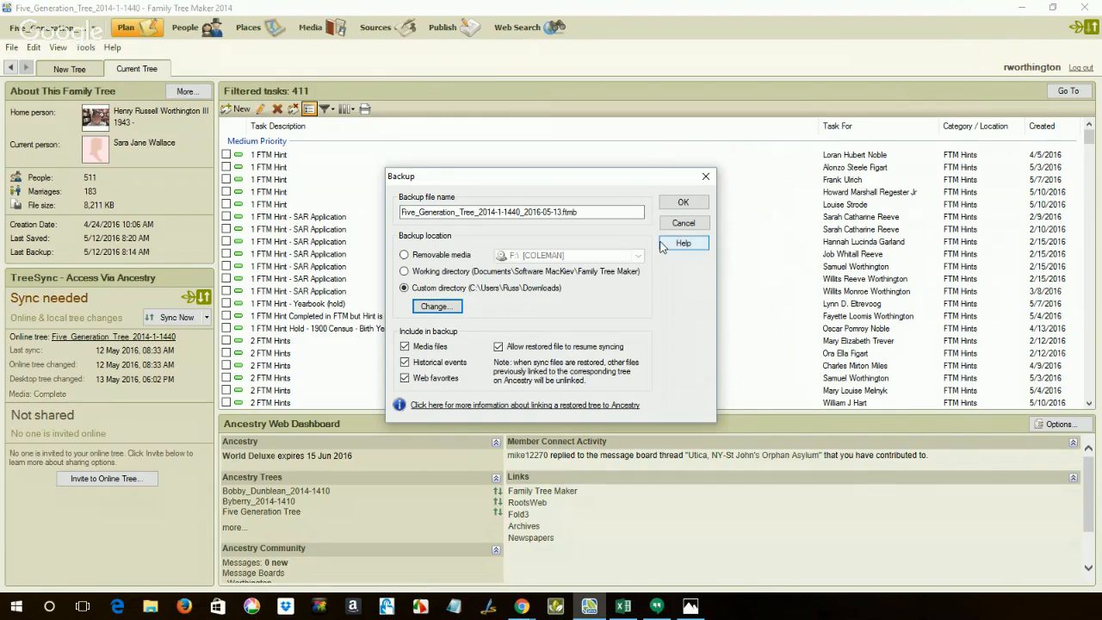
{"action": "left_click", "coordinate": [683, 203]}
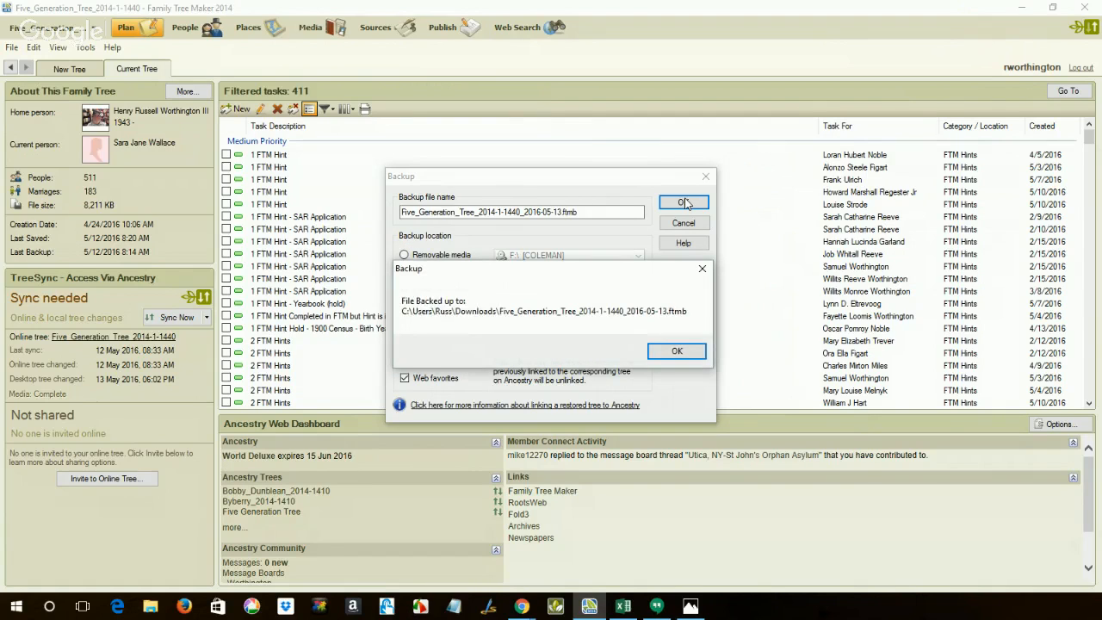
{"action": "left_click", "coordinate": [673, 354]}
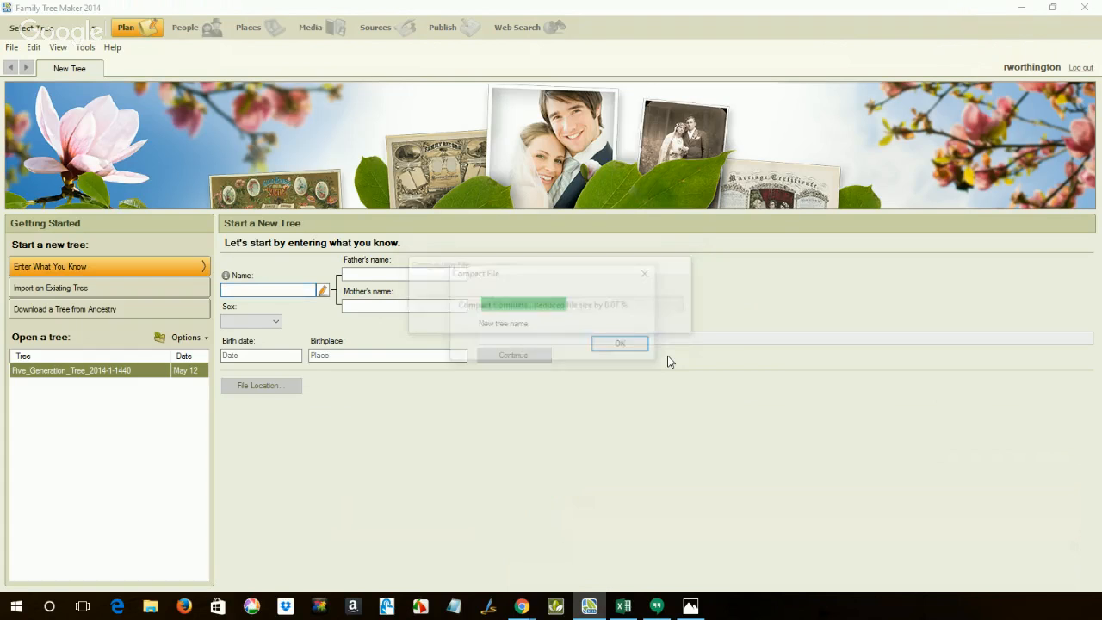
{"action": "left_click", "coordinate": [634, 346]}
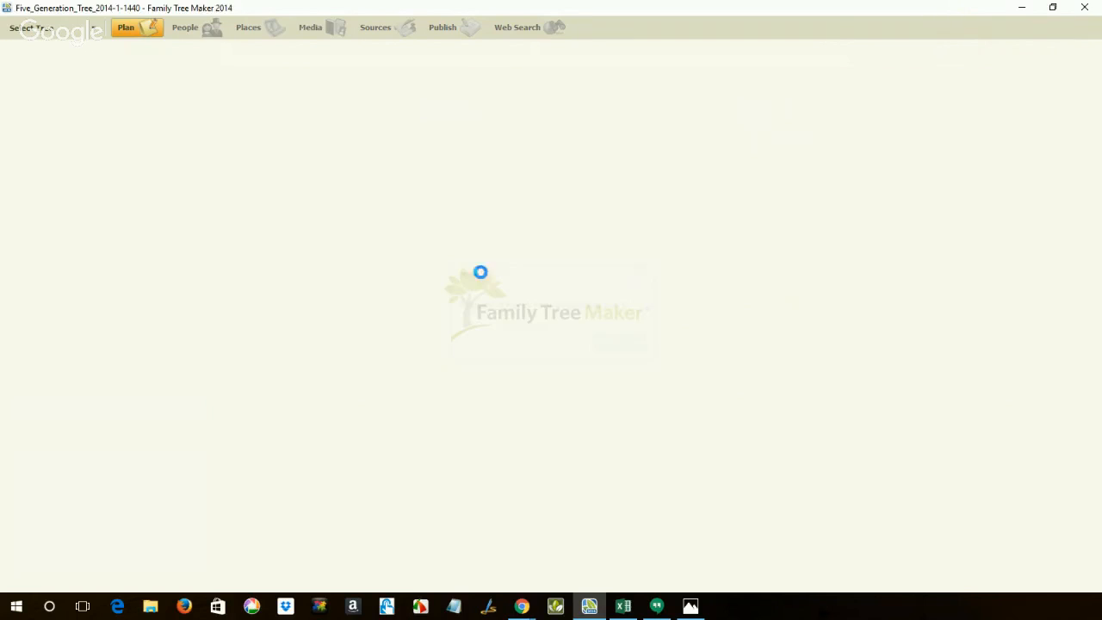
Open the tree's people workspace and start merging two specific individuals from the preferred spouse's record.
{"action": "left_click", "coordinate": [210, 39]}
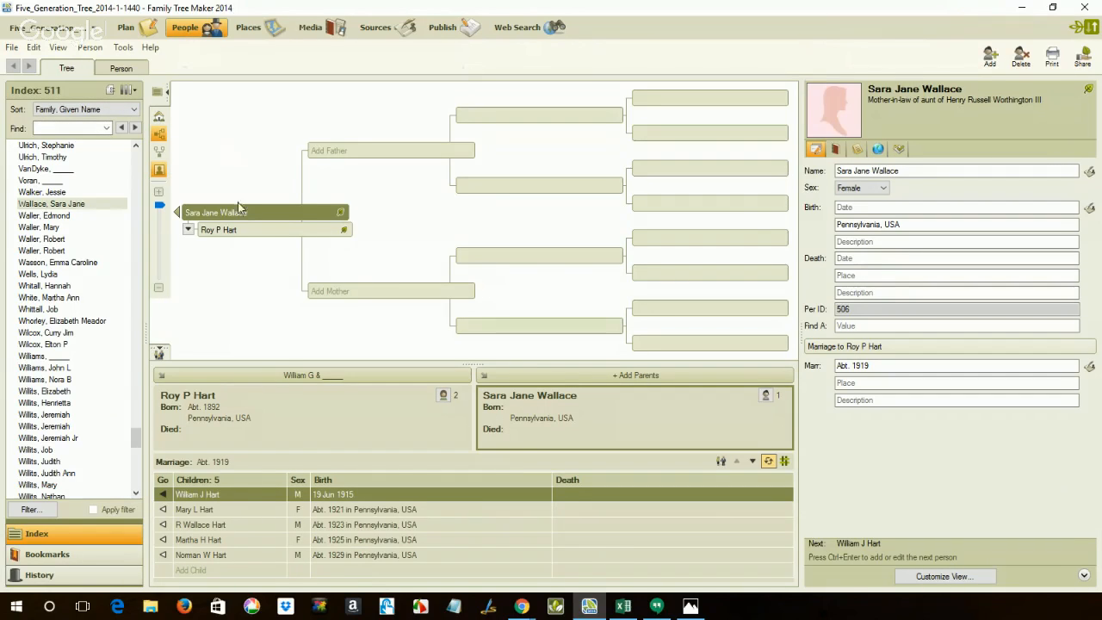
{"action": "mouse_move", "coordinate": [236, 217]}
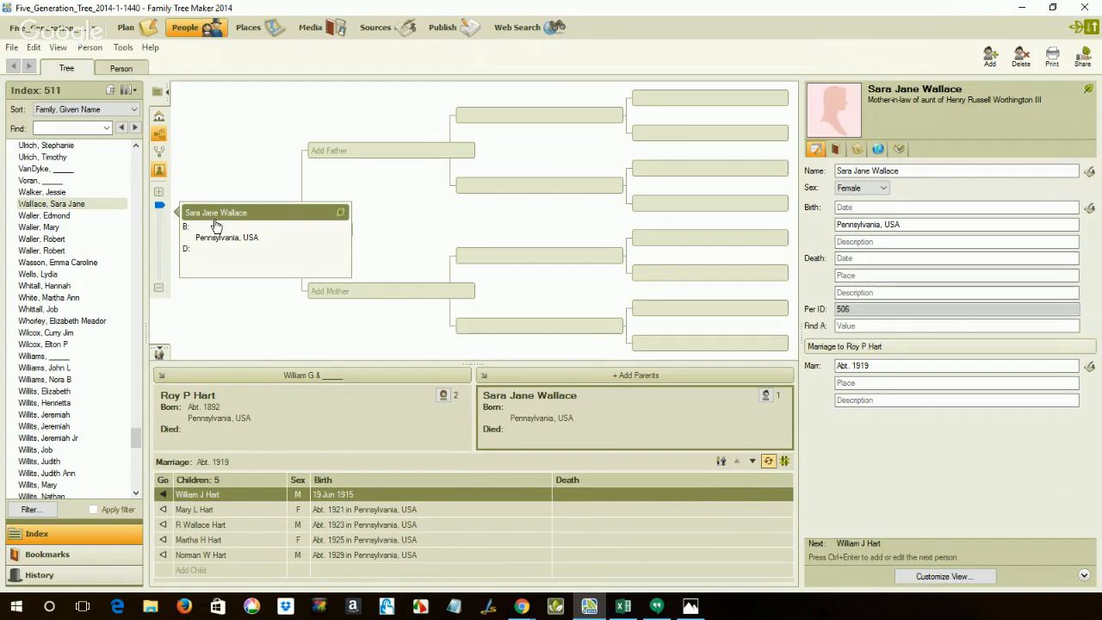
{"action": "left_click", "coordinate": [88, 47]}
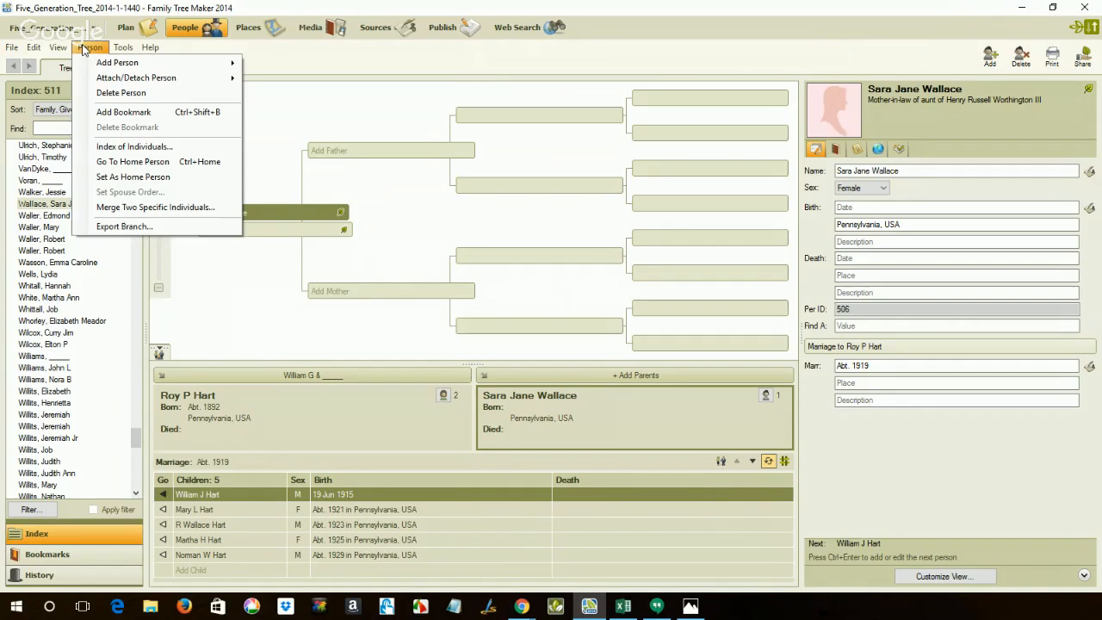
{"action": "left_click", "coordinate": [129, 208]}
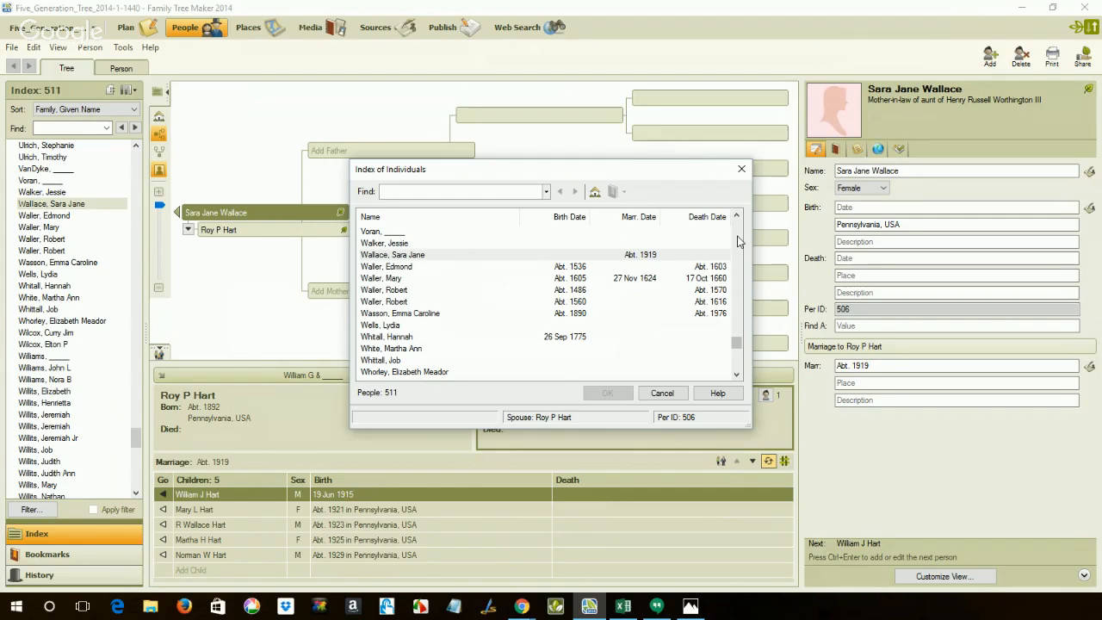
Choose the husband's alternate spouse, born about 1893, as the second person and complete the merge with the proposed preferred and alternate facts.
{"action": "scroll", "coordinate": [737, 241], "scroll_direction": "up", "scroll_amount": 15}
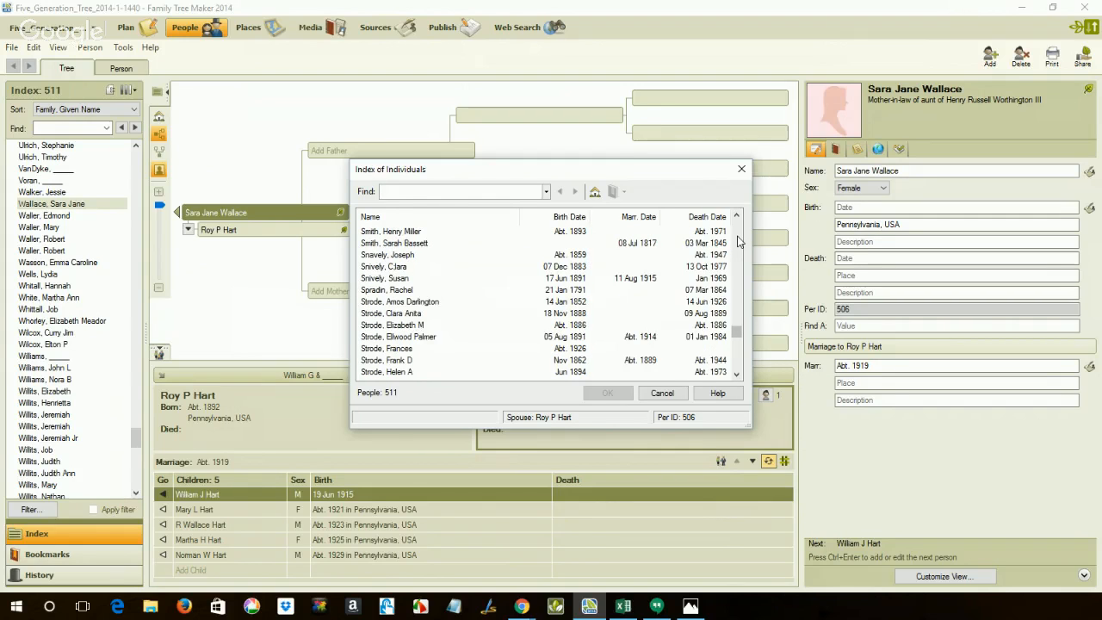
{"action": "scroll", "coordinate": [738, 241], "scroll_direction": "up", "scroll_amount": 4}
{"action": "scroll", "coordinate": [737, 241], "scroll_direction": "up", "scroll_amount": 15}
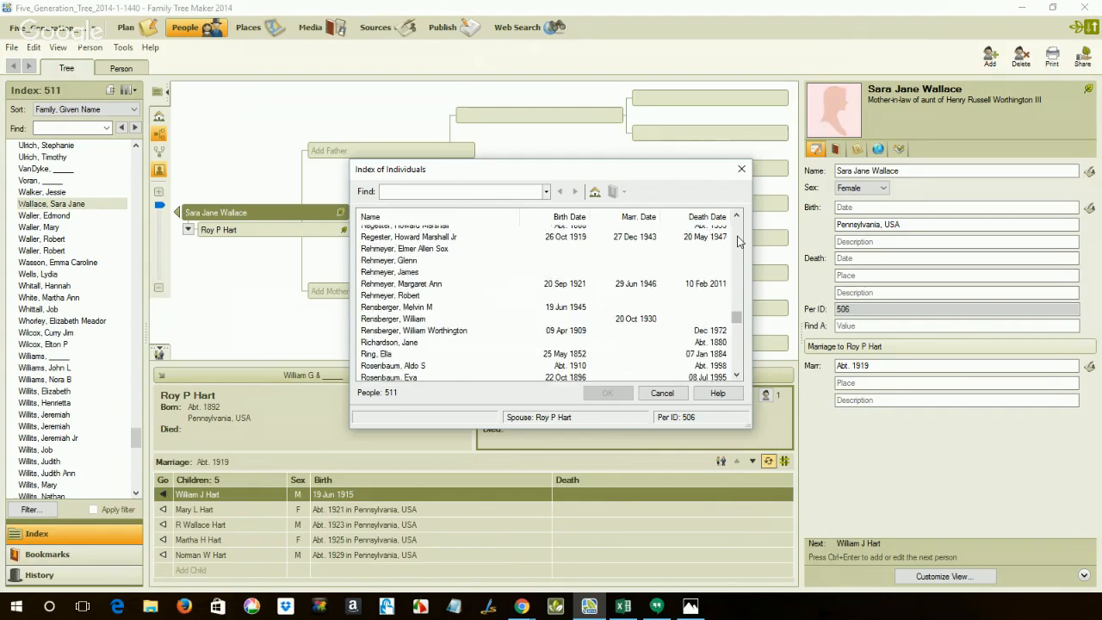
{"action": "scroll", "coordinate": [738, 241], "scroll_direction": "up", "scroll_amount": 15}
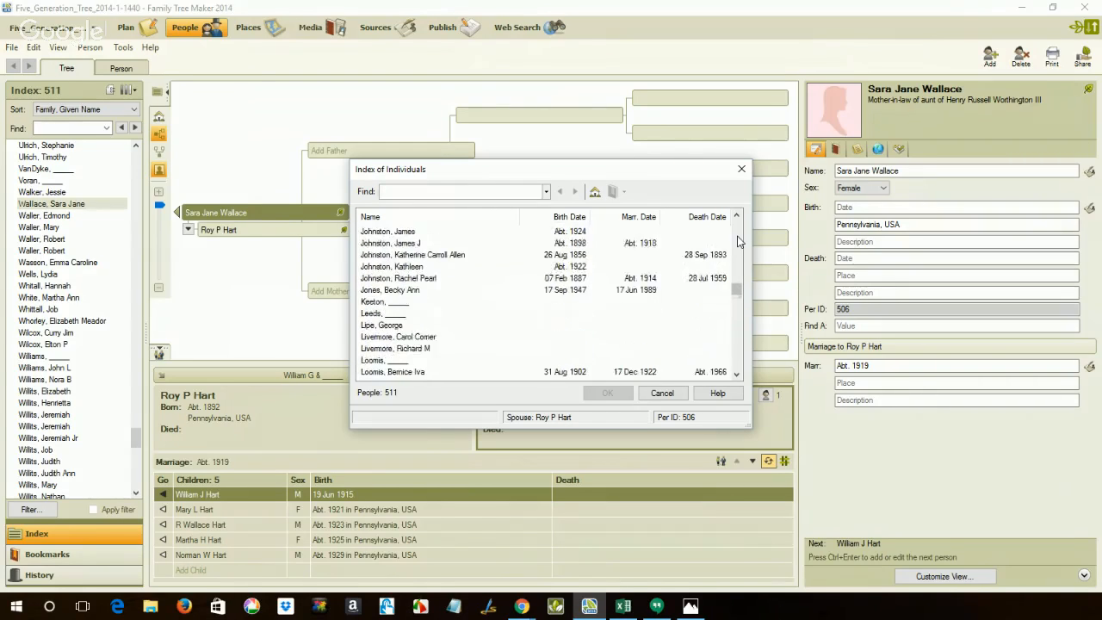
{"action": "scroll", "coordinate": [737, 241], "scroll_direction": "up", "scroll_amount": 8}
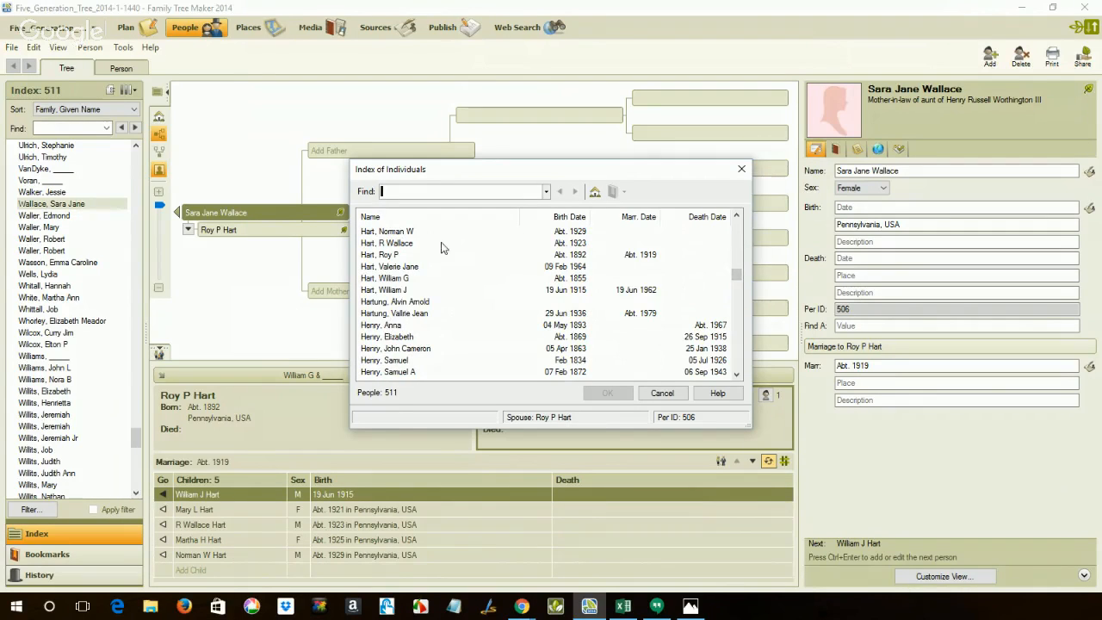
{"action": "left_click", "coordinate": [736, 216]}
{"action": "left_click", "coordinate": [735, 218]}
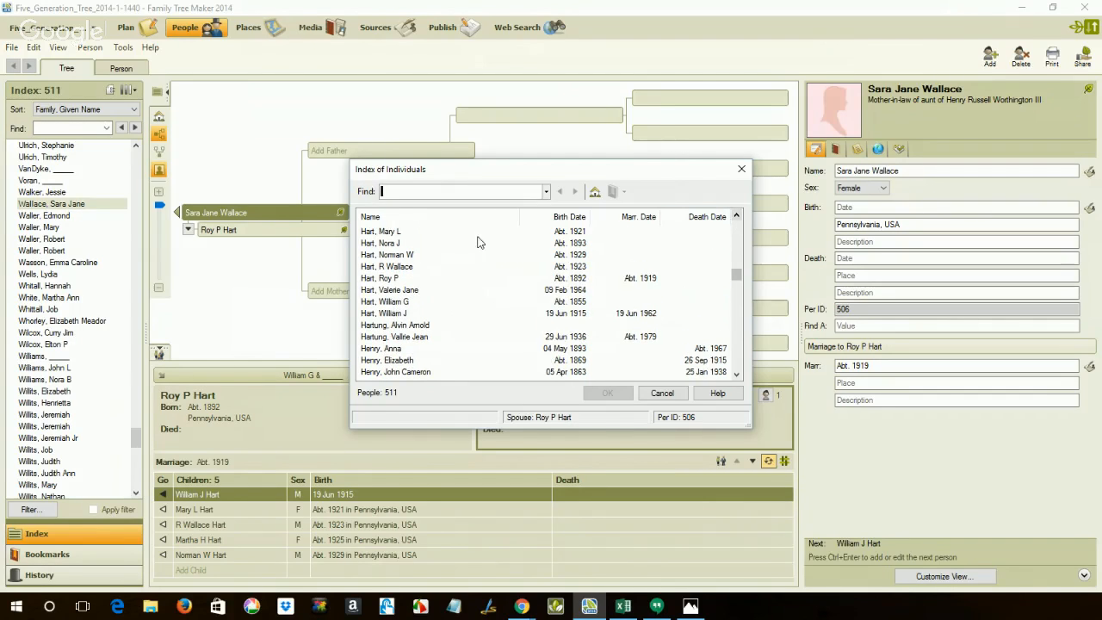
{"action": "left_click", "coordinate": [381, 247]}
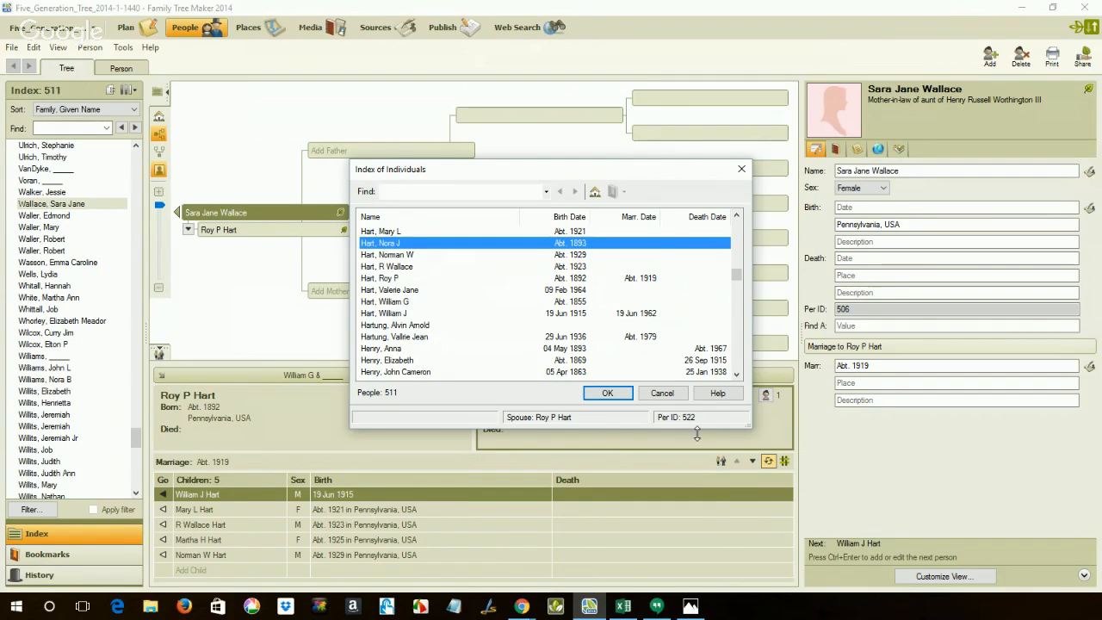
{"action": "left_click", "coordinate": [611, 394]}
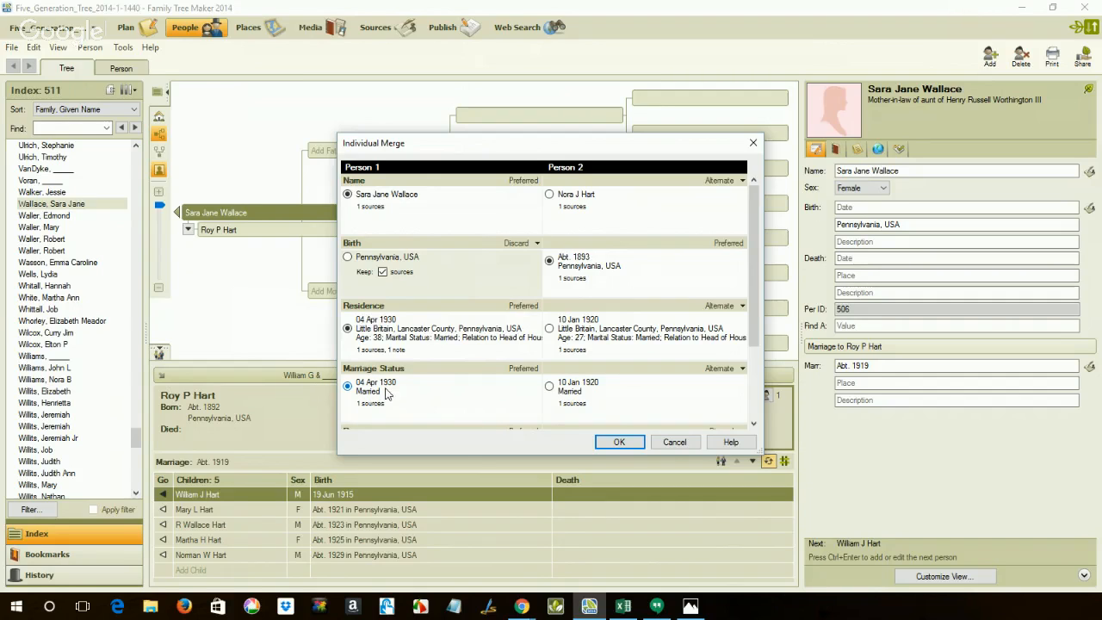
{"action": "left_click", "coordinate": [619, 441]}
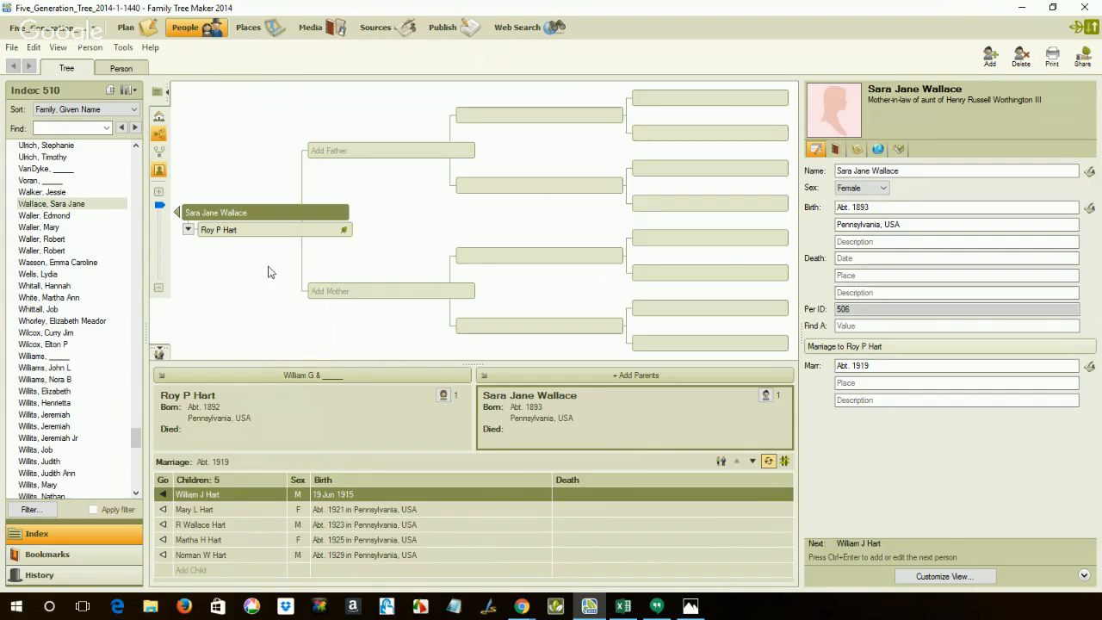
In the merged spouse's detailed record, check the alternate name's source and mark both name-conflict tasks and the "Not in 1920 Census" task complete.
{"action": "left_click", "coordinate": [121, 71]}
{"action": "left_click", "coordinate": [233, 152]}
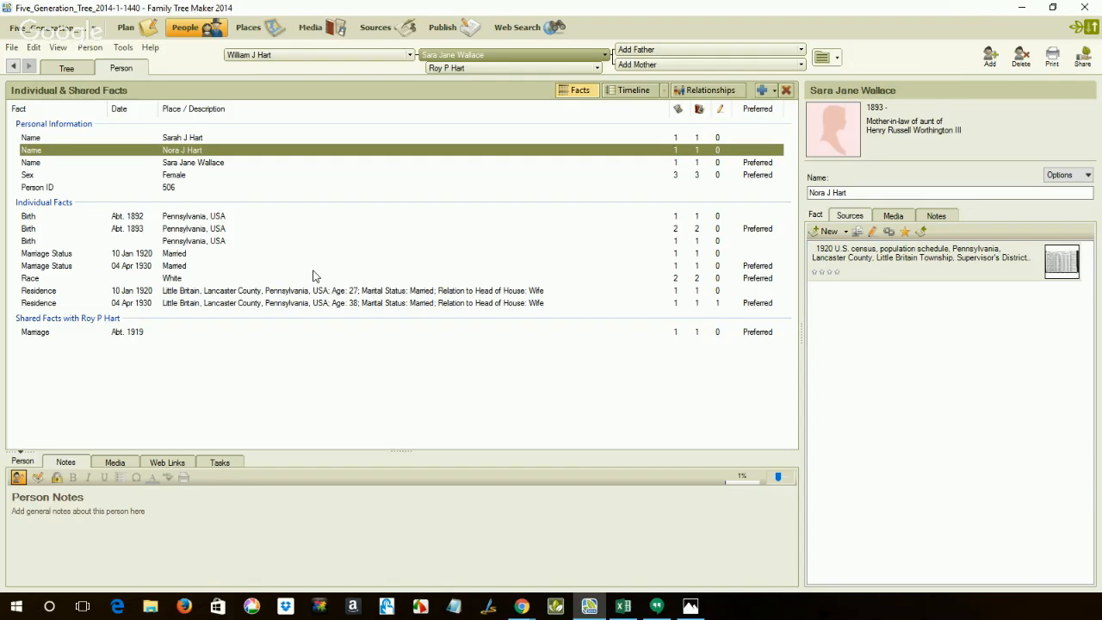
{"action": "left_click", "coordinate": [215, 465]}
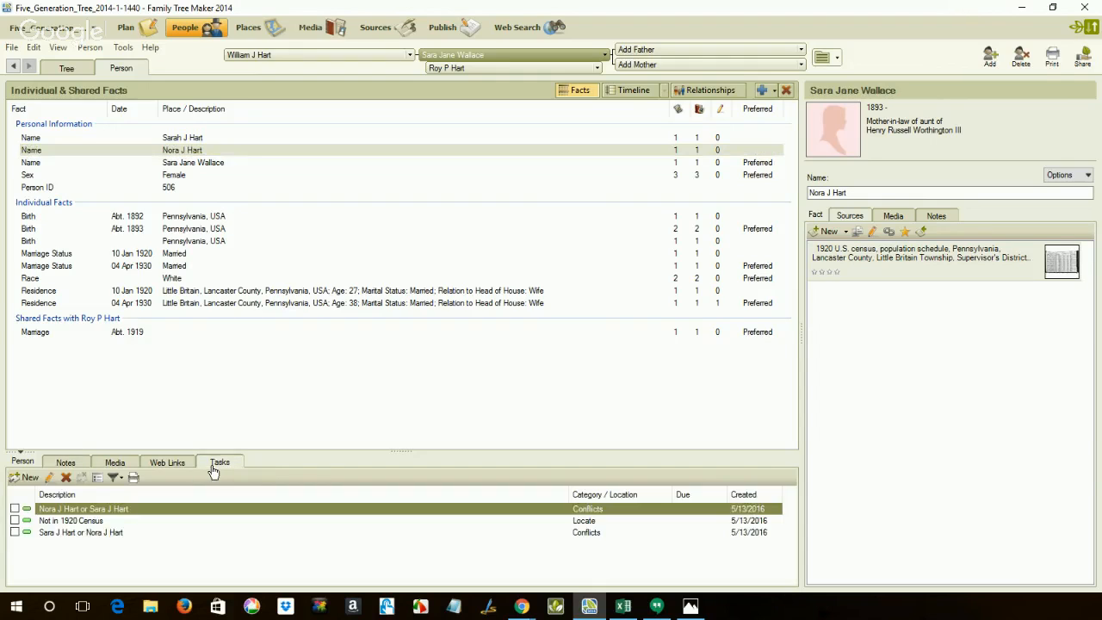
{"action": "left_click", "coordinate": [15, 508]}
{"action": "left_click", "coordinate": [14, 521]}
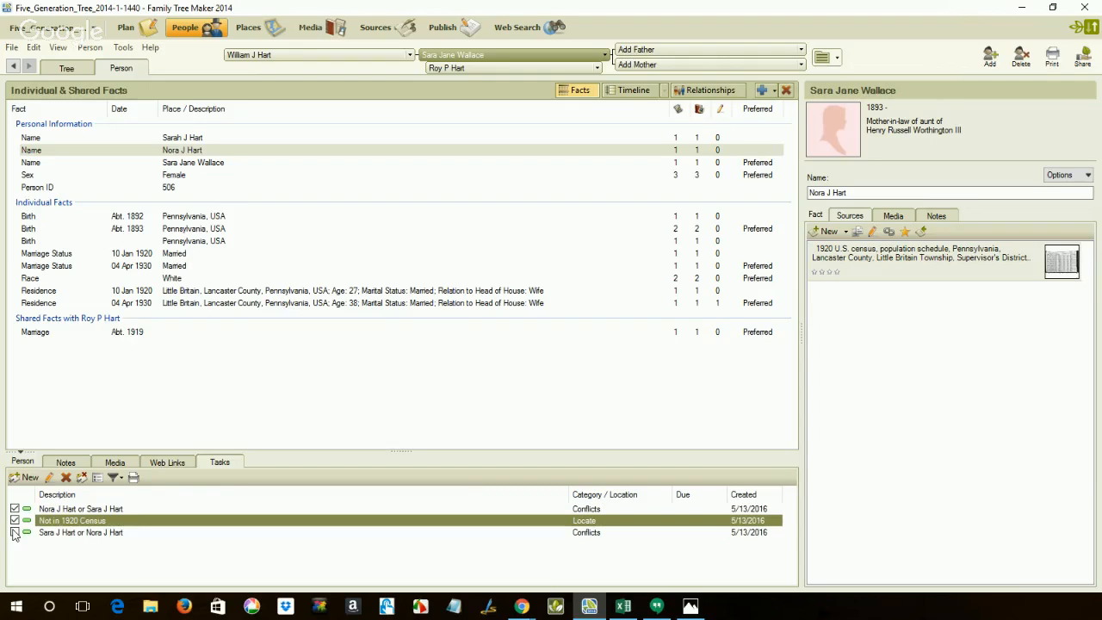
{"action": "left_click", "coordinate": [14, 532]}
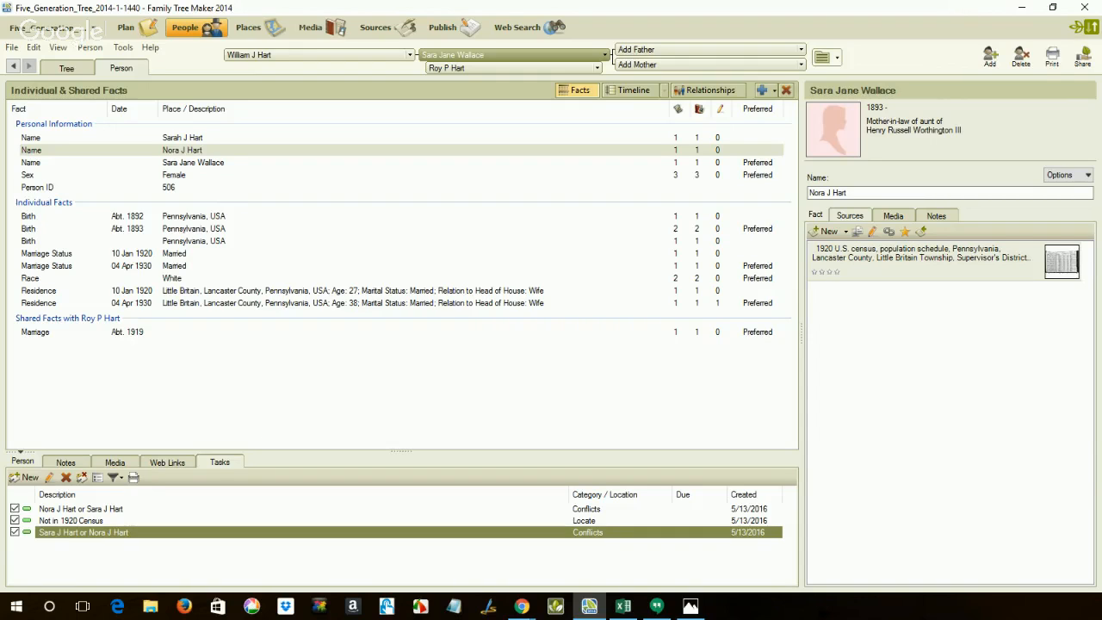
Switch to Photos to view the "Resolving Conflicting Information" title image.
{"action": "left_click", "coordinate": [690, 606]}
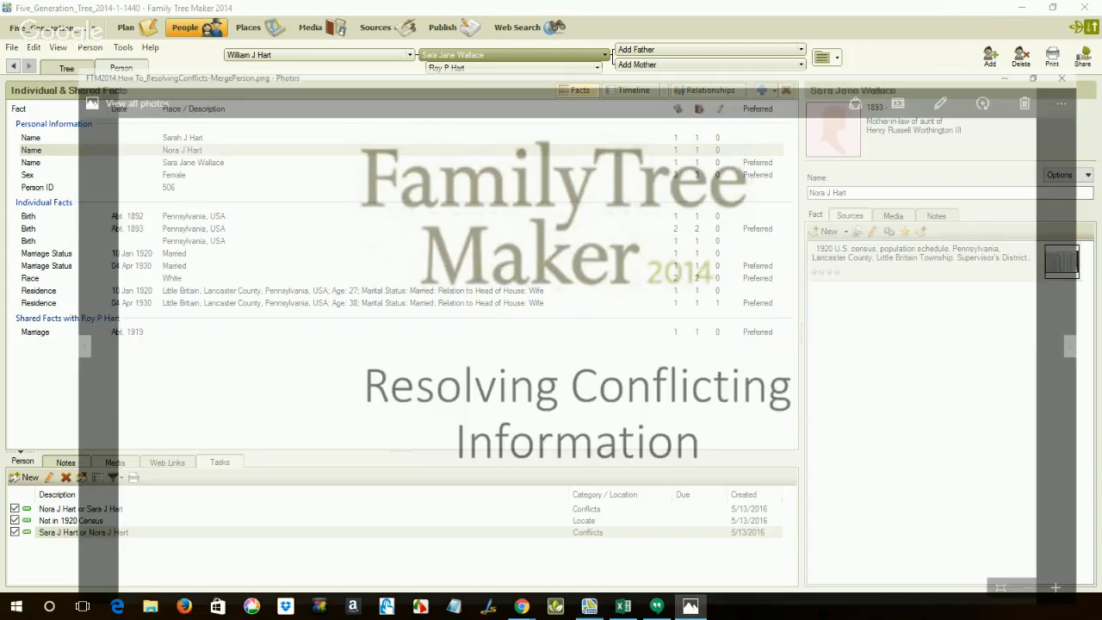